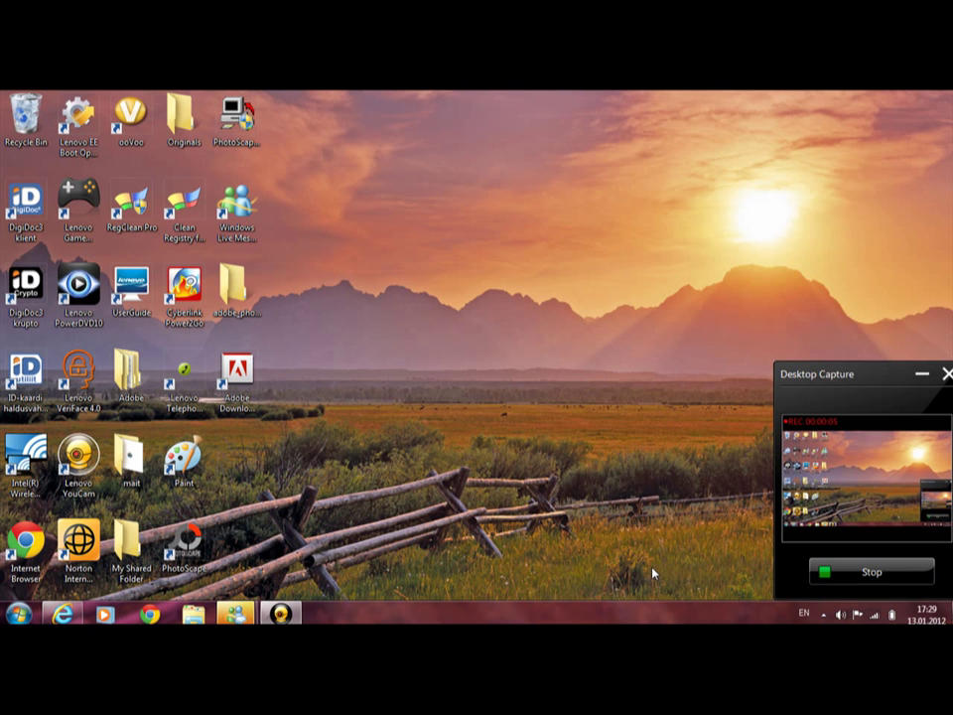
Step: Minimize the capture window and launch PhotoScape from its desktop shortcut
click(921, 374)
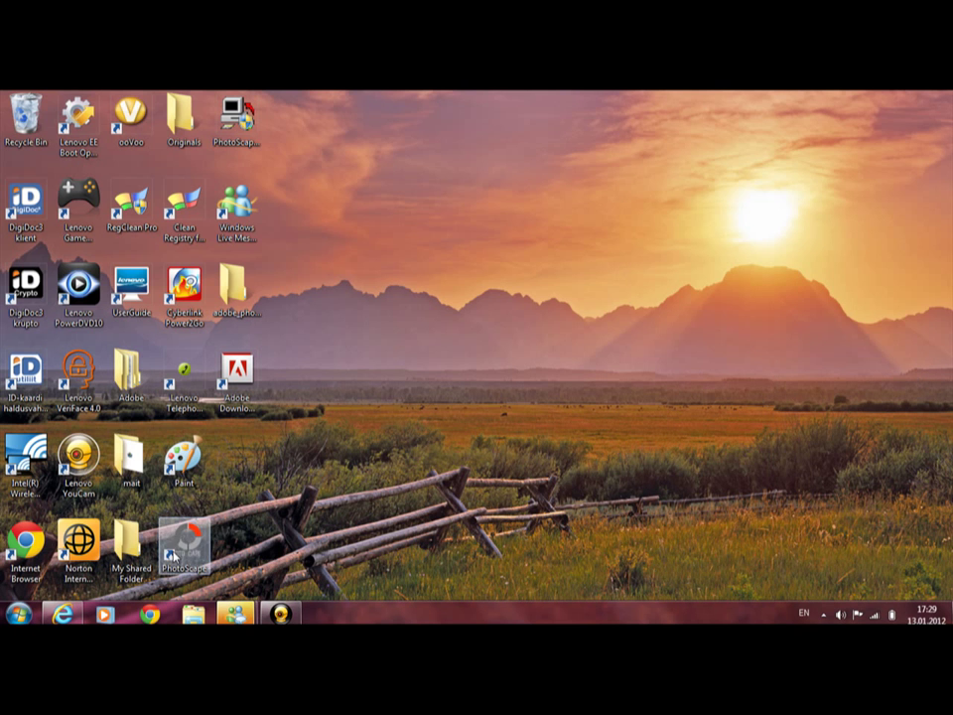
double_click(179, 546)
Step: In Combine, decline the update and place the black-dress photo on the canvas
click(729, 327)
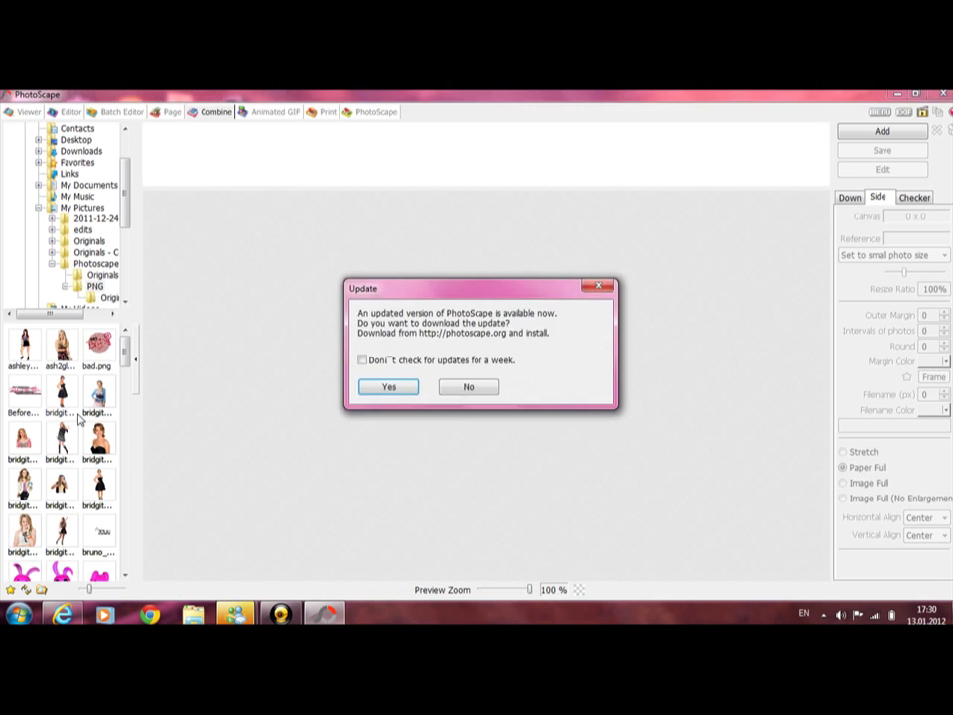
click(485, 389)
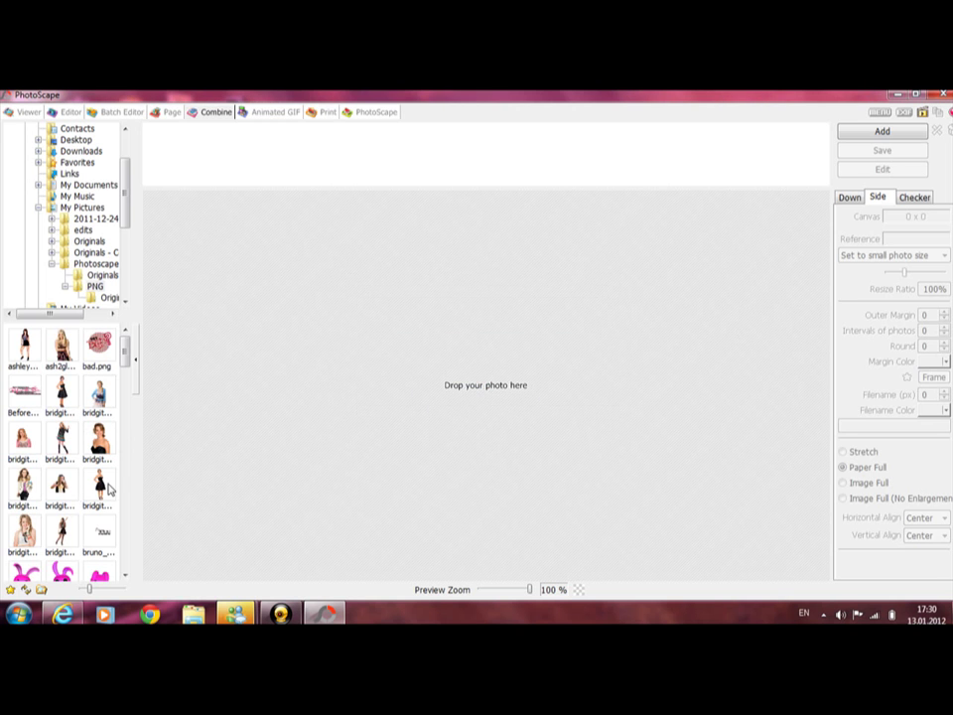
drag(99, 483, 510, 411)
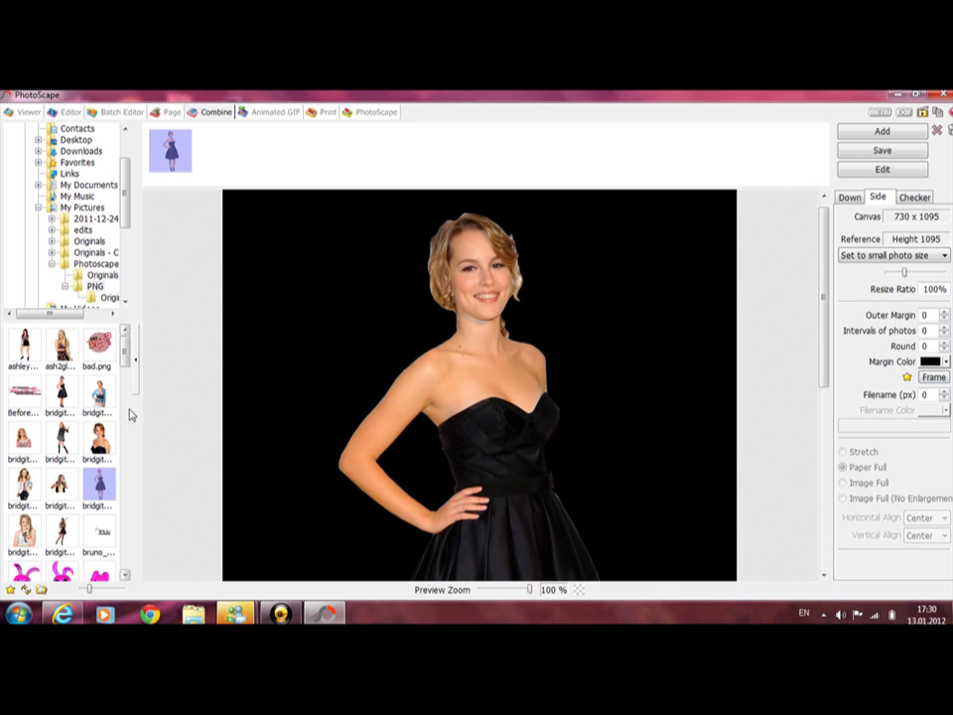
drag(70, 397, 350, 383)
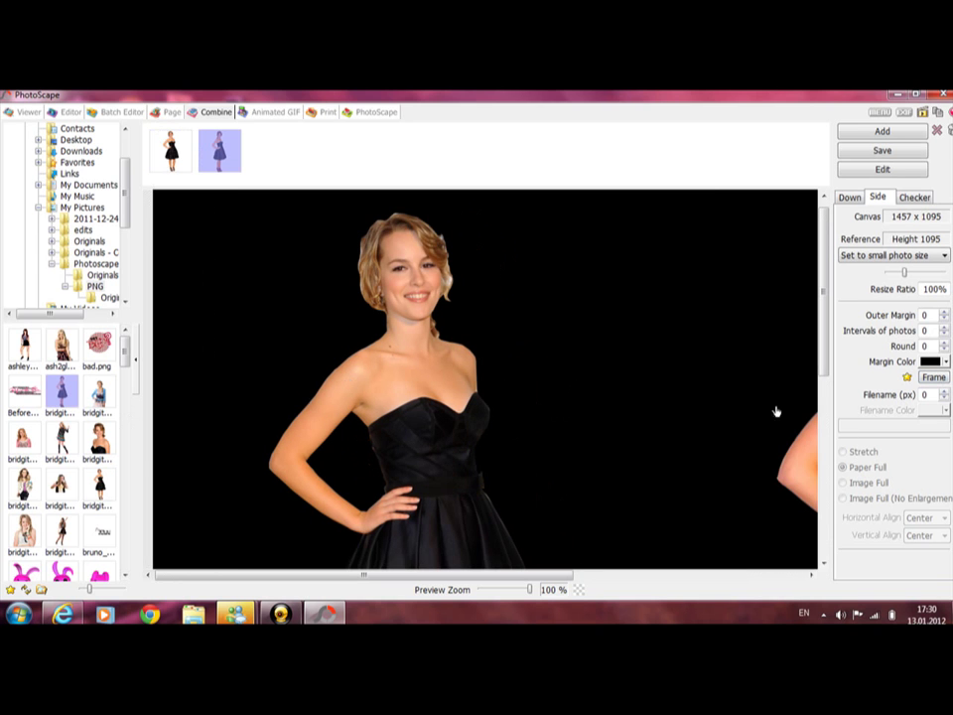
drag(219, 151, 173, 164)
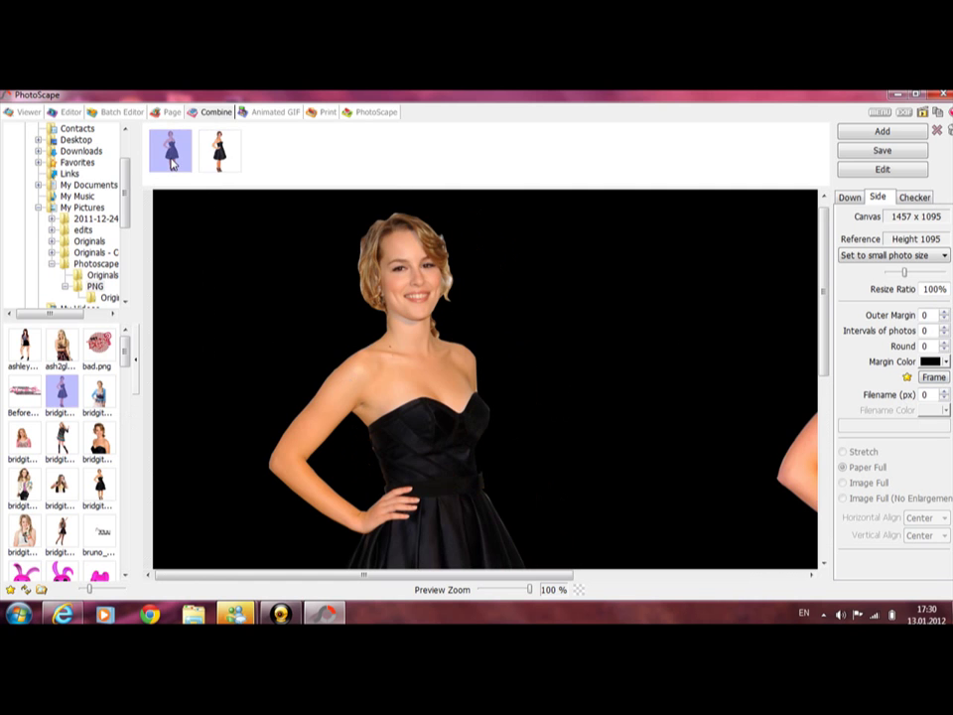
right_click(172, 164)
click(204, 166)
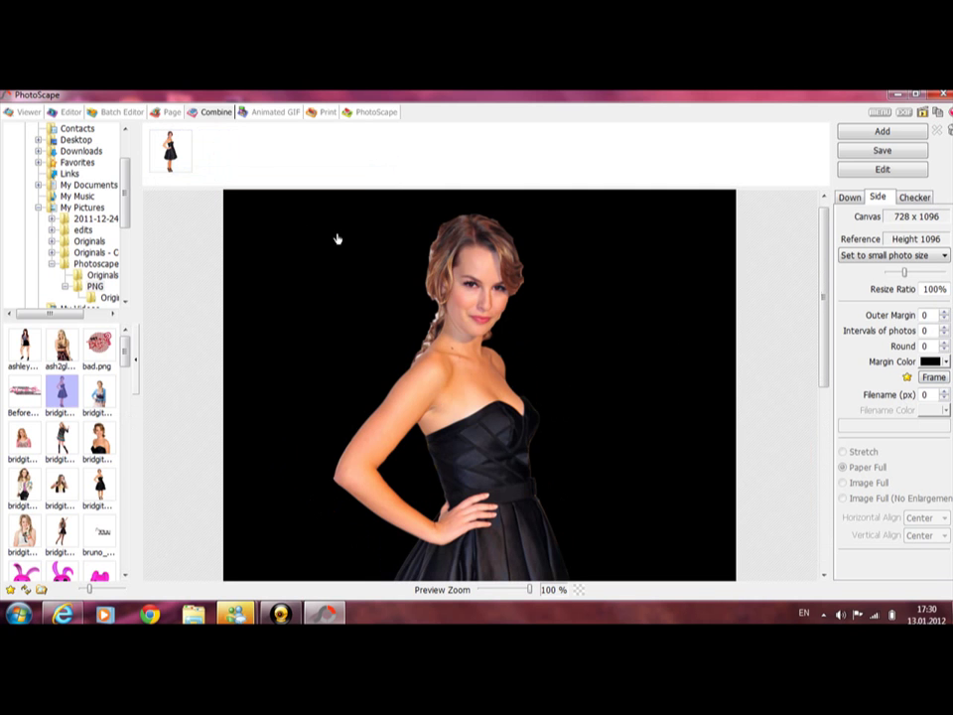
Step: Set the margin colour to white and add a second copy of the photo beside the first
click(945, 362)
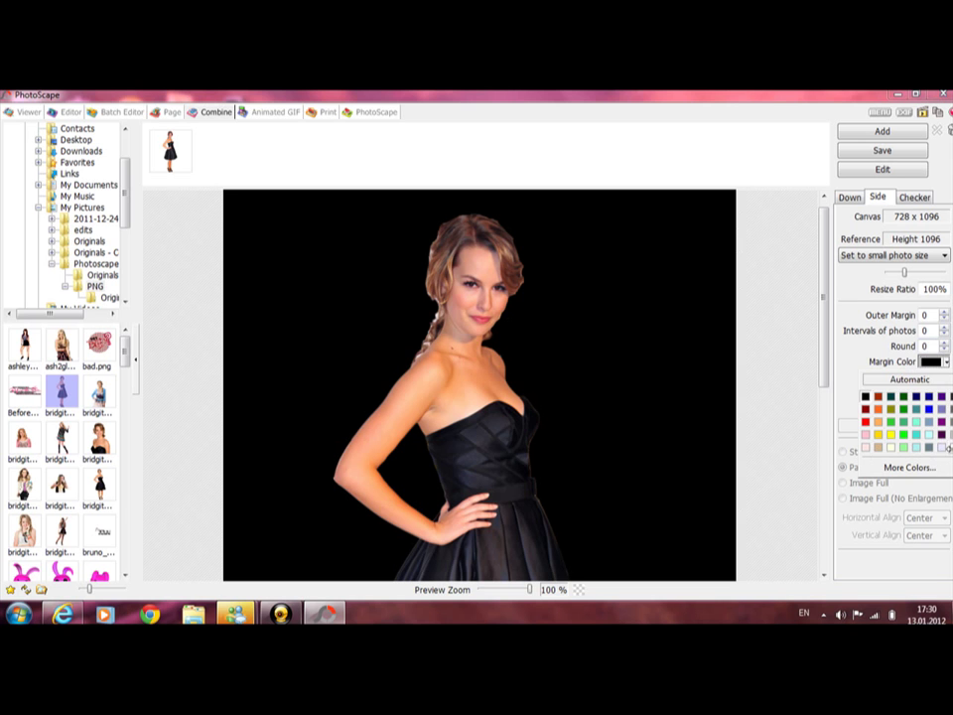
click(949, 449)
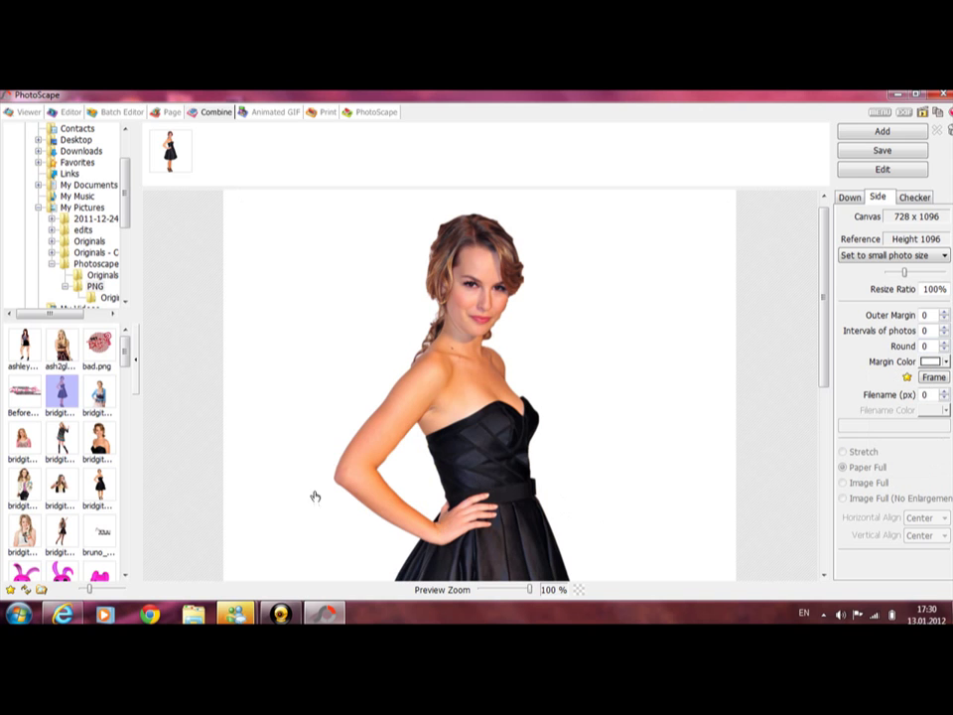
drag(66, 400, 353, 422)
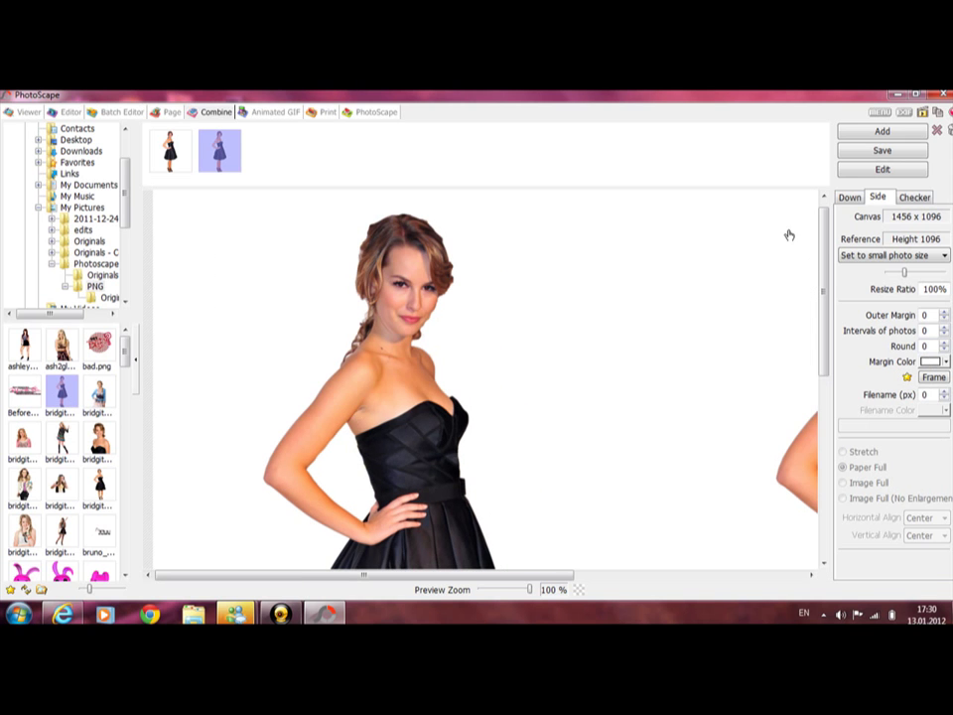
Step: Send the combined image to the Editor and insert the 119xc2cki6 spiral as a photo object
click(903, 173)
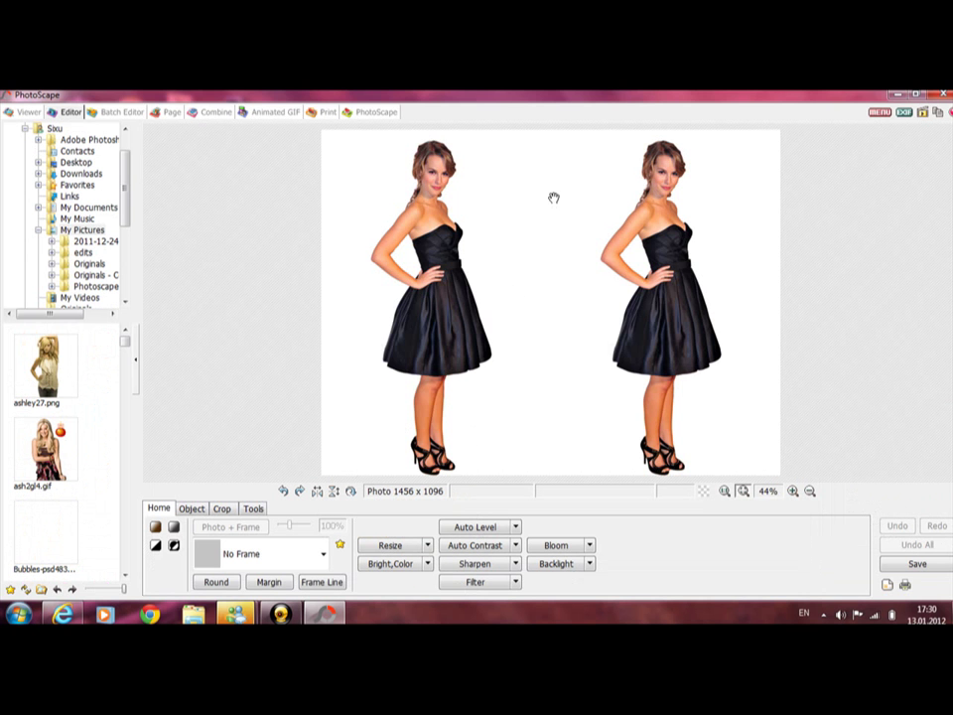
click(192, 510)
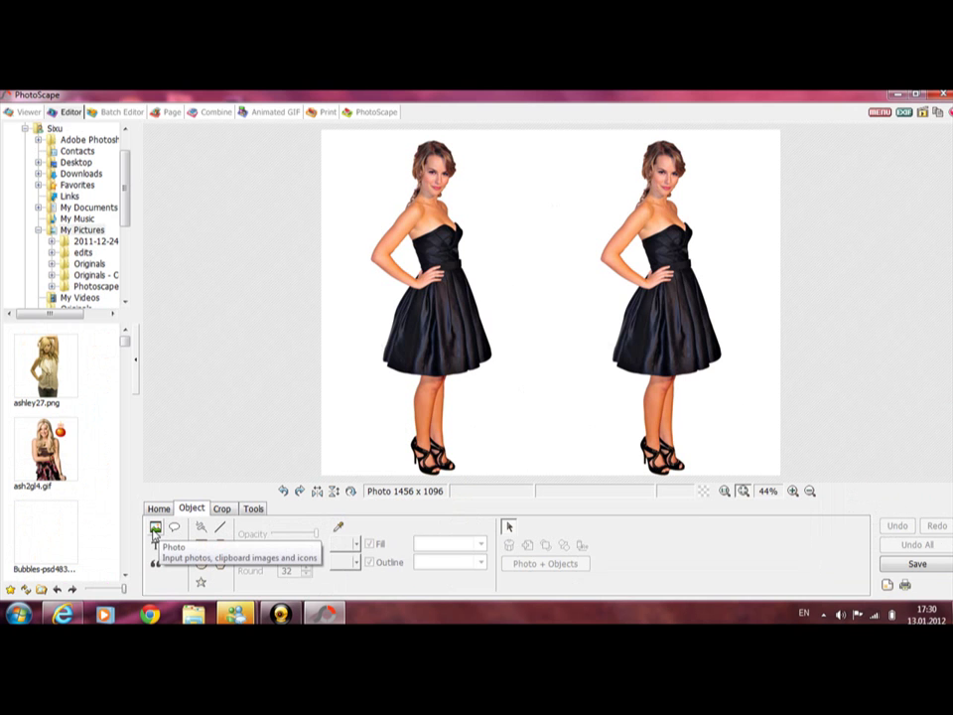
click(155, 529)
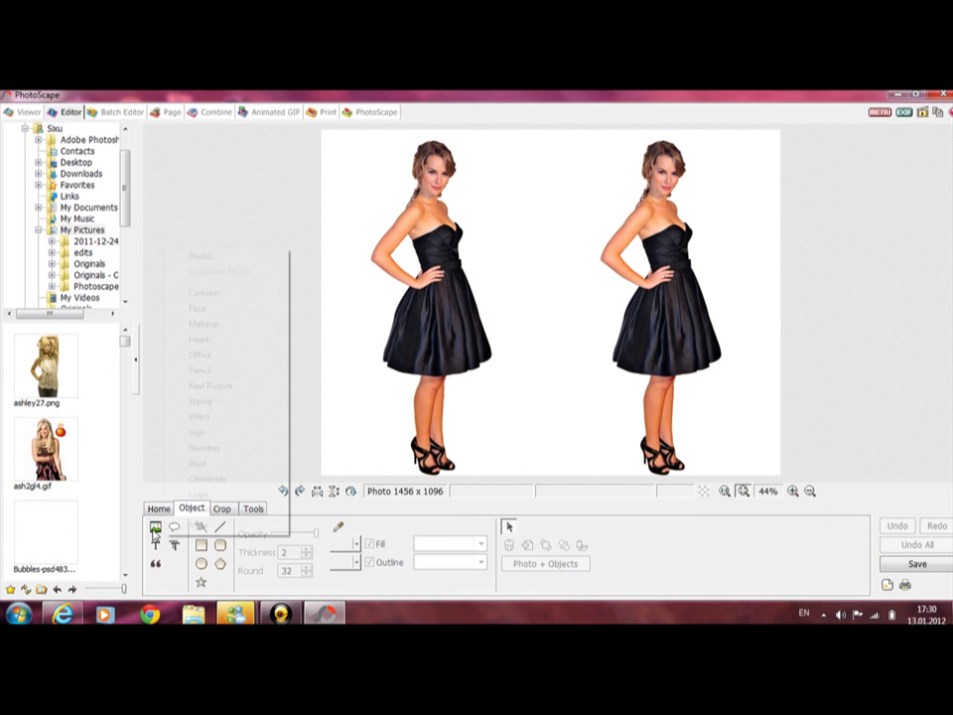
click(232, 260)
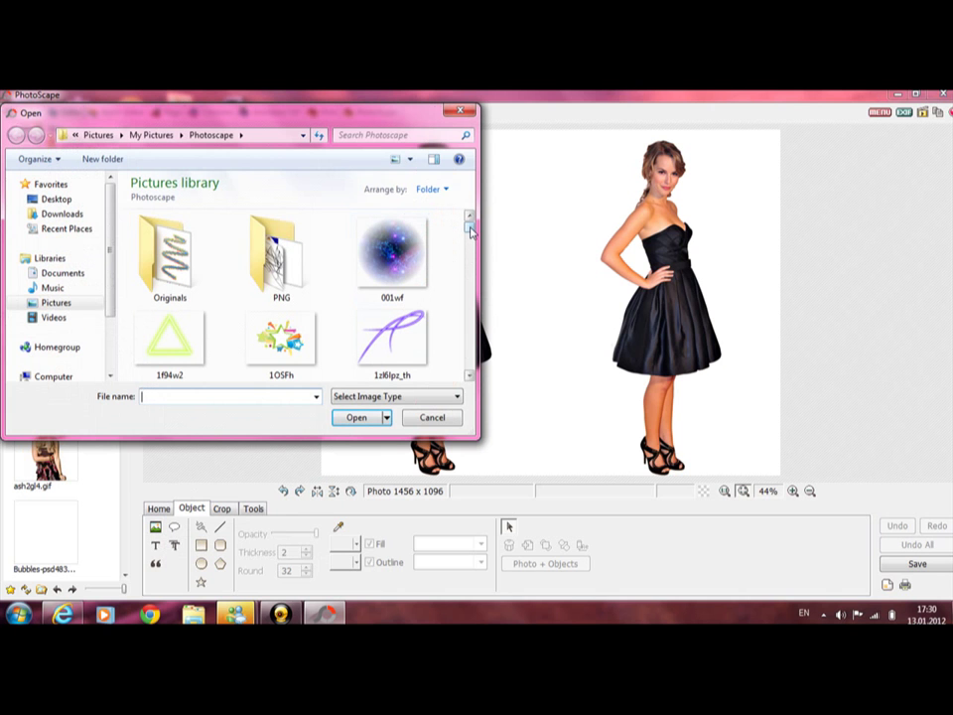
click(470, 378)
click(471, 378)
click(471, 378)
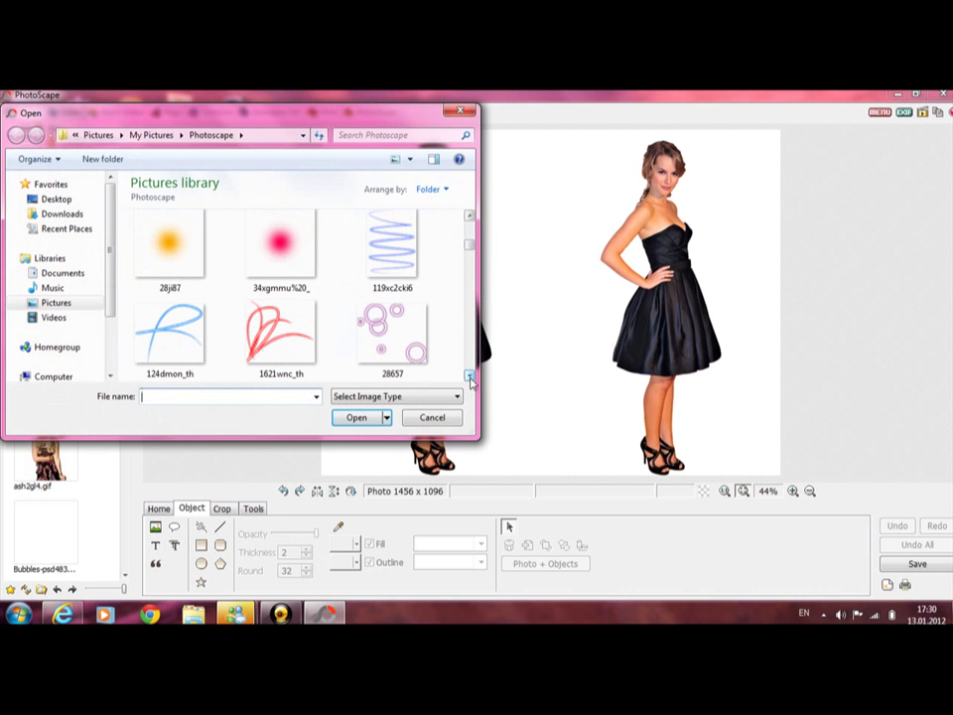
click(398, 249)
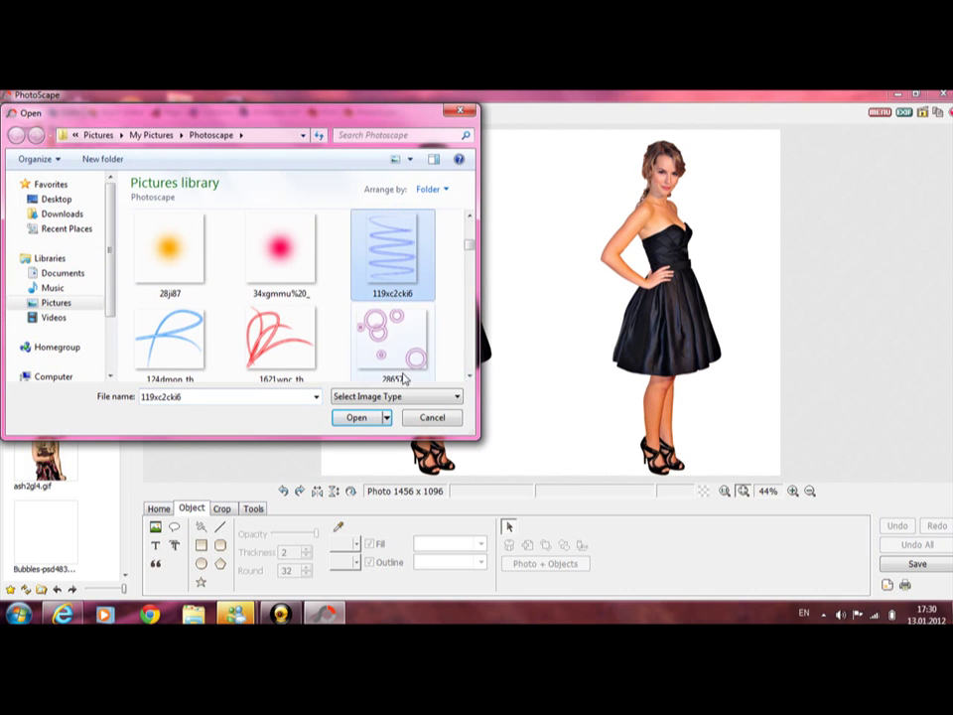
click(355, 418)
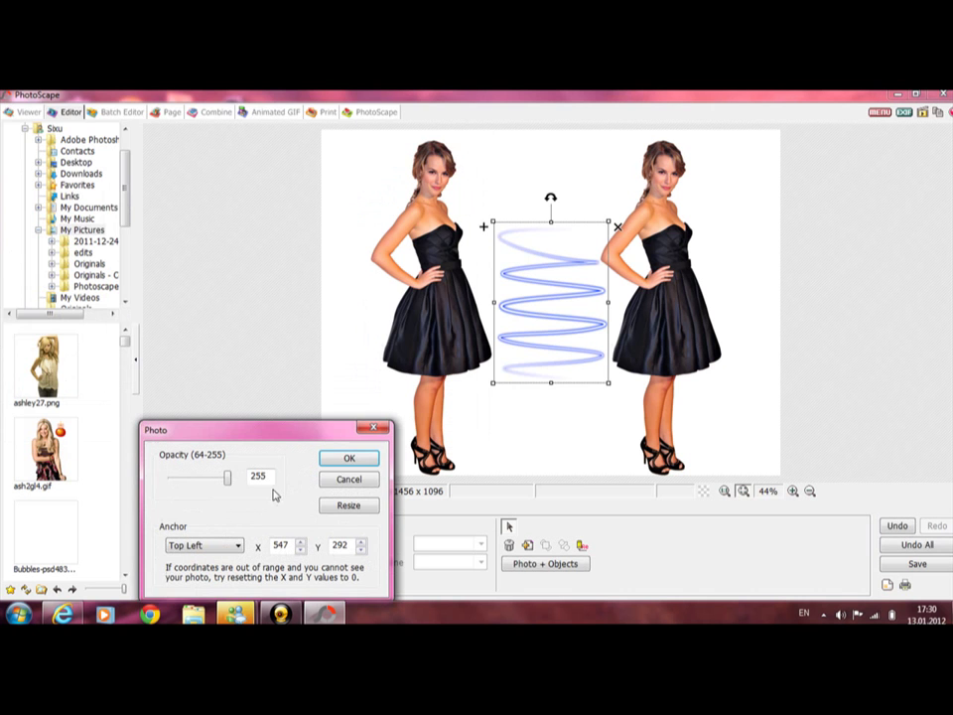
Step: Move the spiral onto the left woman and enlarge it to cover her from head to knees
click(350, 457)
mouse_move(555, 306)
mouse_down()
mouse_move(393, 356)
mouse_move(426, 341)
mouse_up()
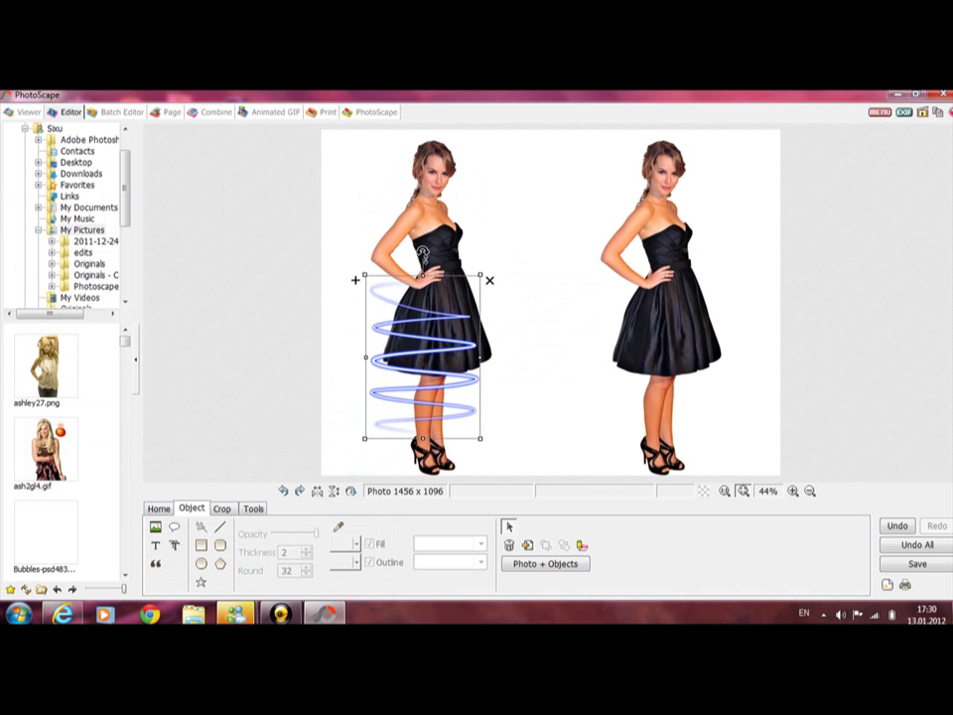
drag(422, 278, 422, 223)
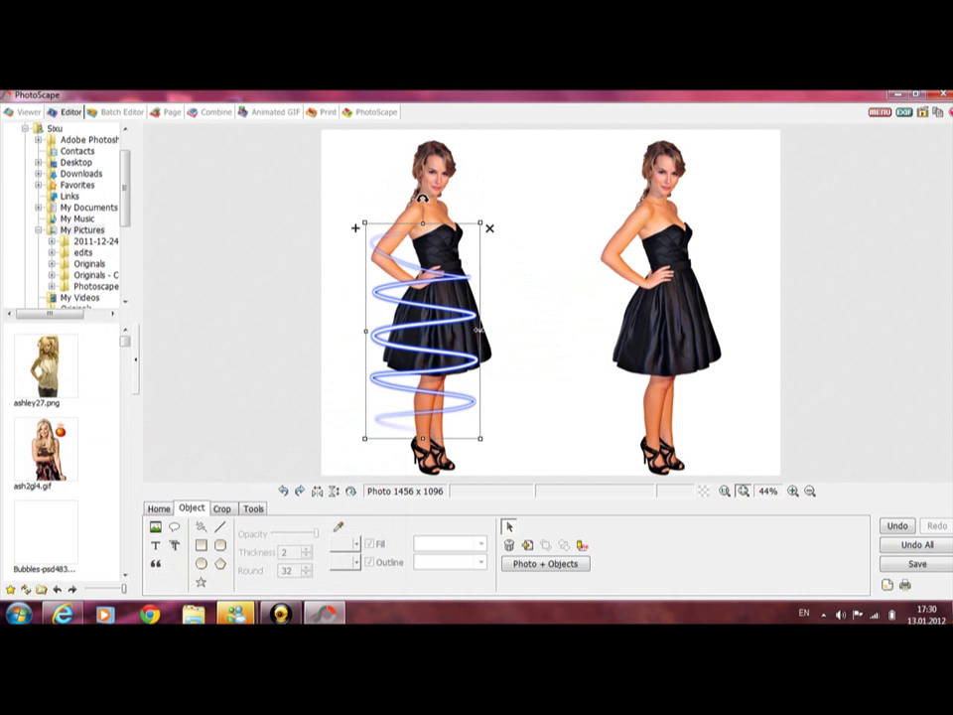
drag(479, 331, 545, 330)
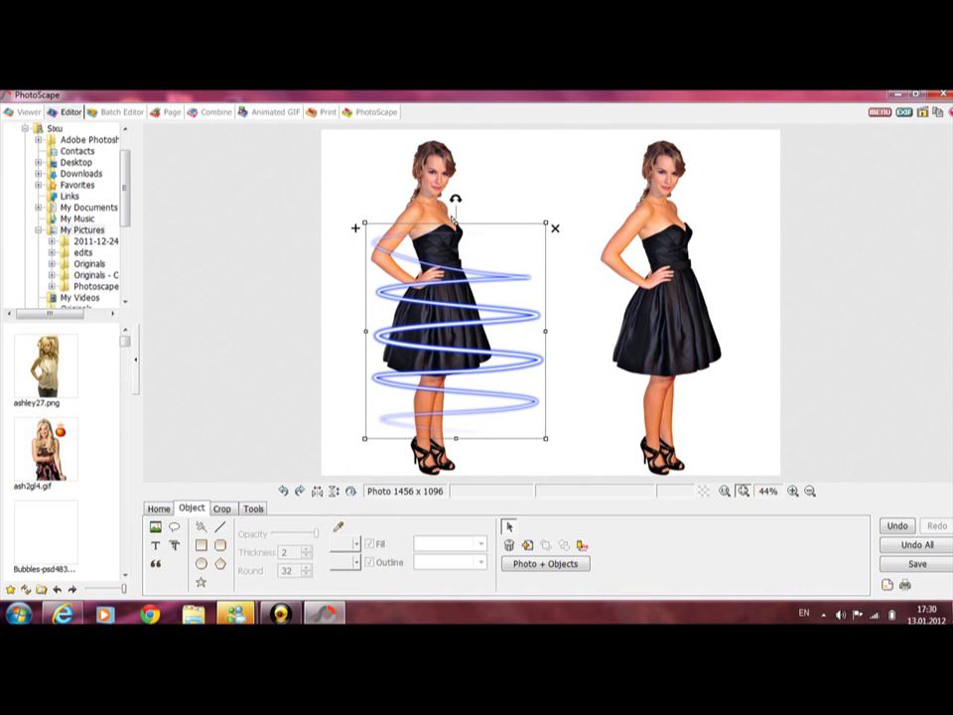
drag(455, 223, 455, 169)
mouse_move(495, 299)
mouse_down()
mouse_move(460, 273)
mouse_move(463, 292)
mouse_up()
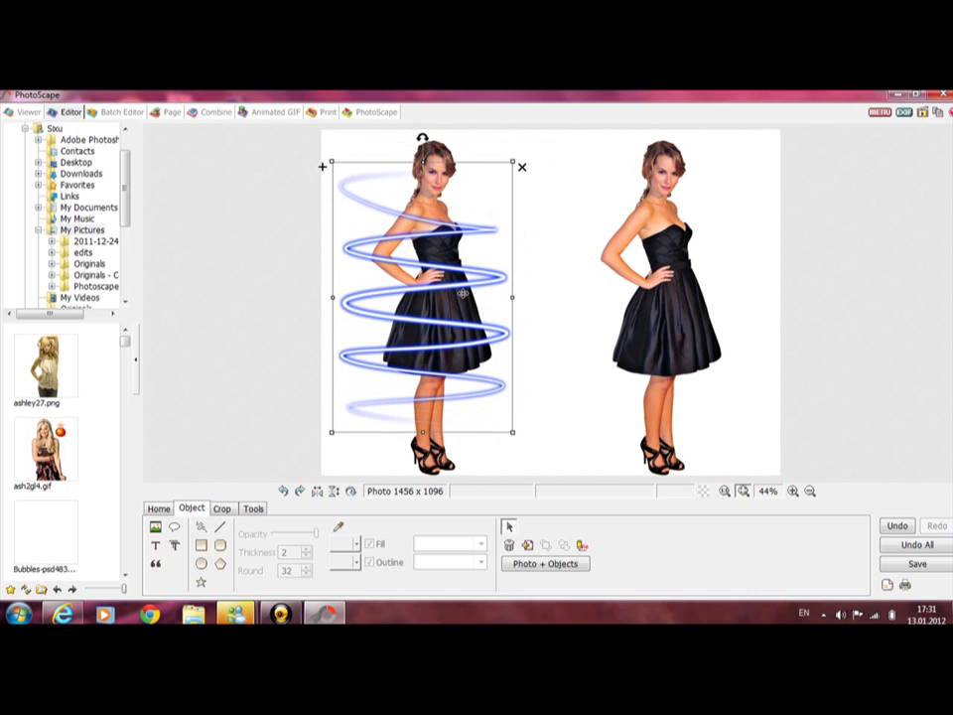
Step: Merge the spiral, then clone the right woman's legs over the left using a larger Clone Stamp brush
click(531, 570)
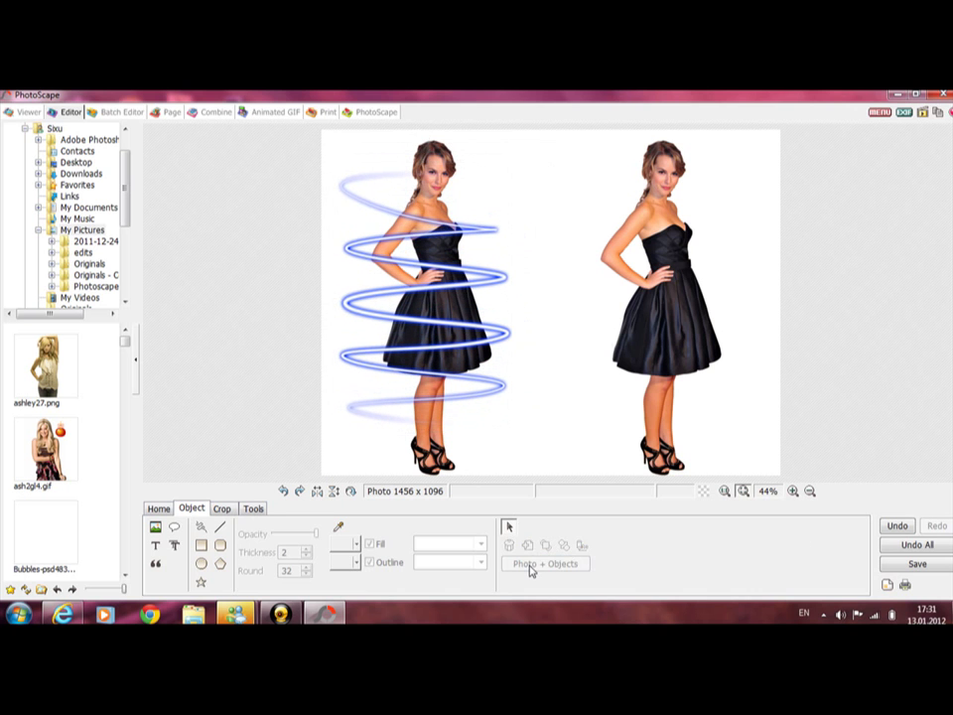
click(256, 509)
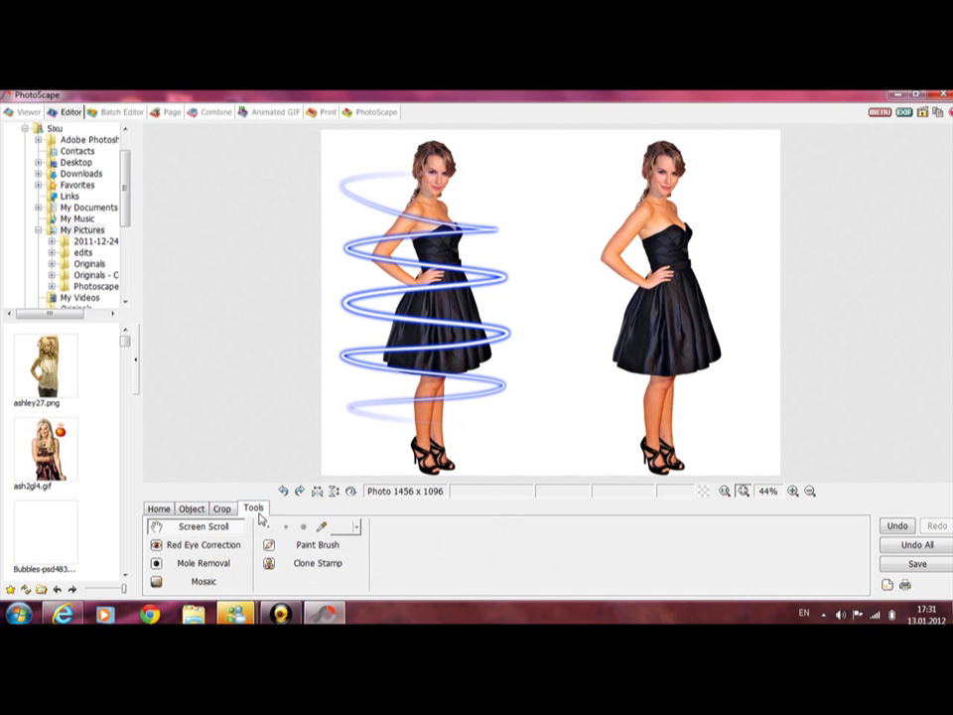
click(316, 562)
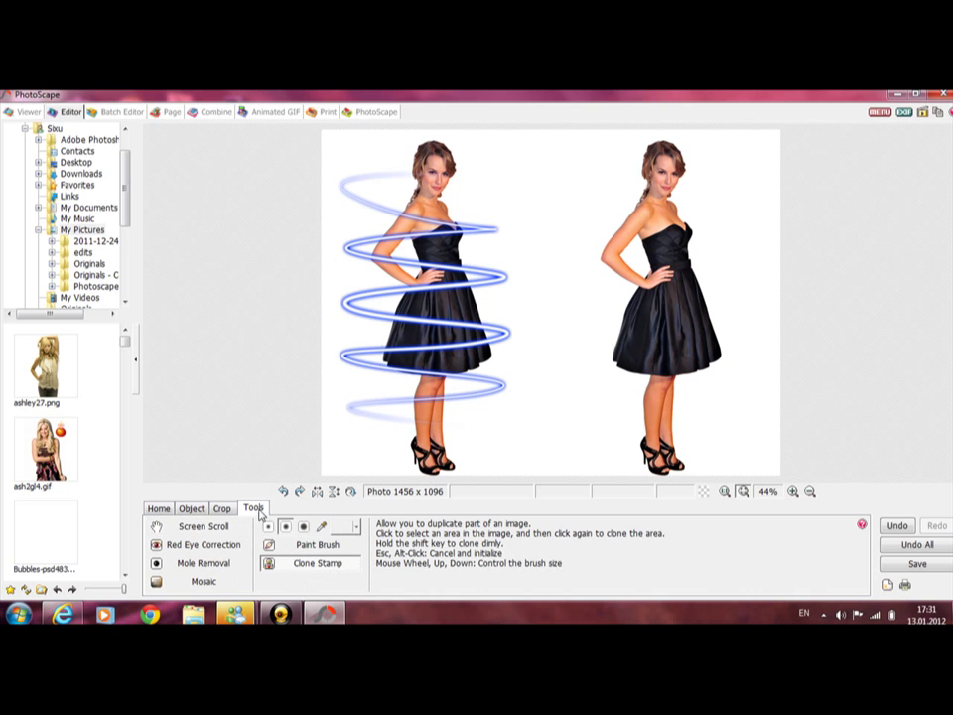
click(304, 528)
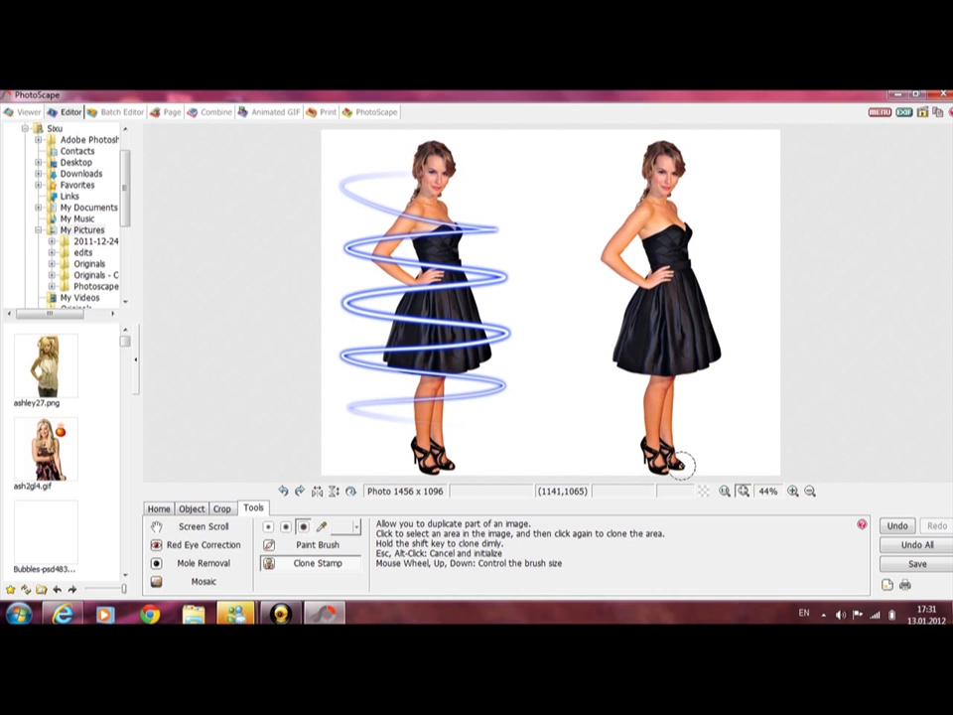
click(681, 463)
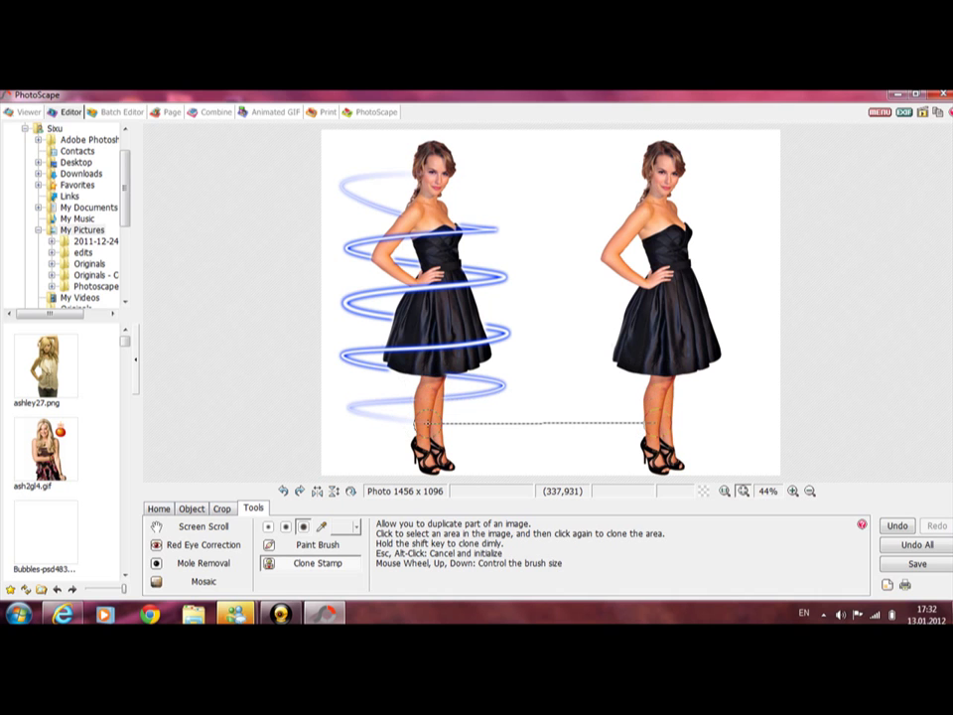
scroll(452, 426, up, 3)
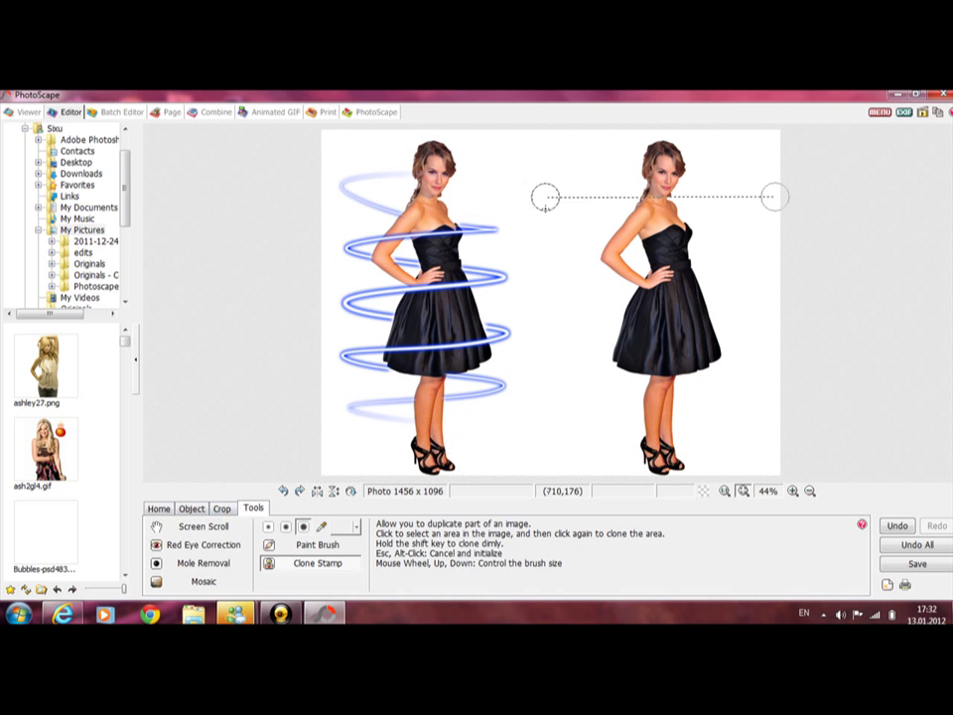
Step: Crop the image to the spiral-wrapped left woman, 746 x 1089
click(223, 510)
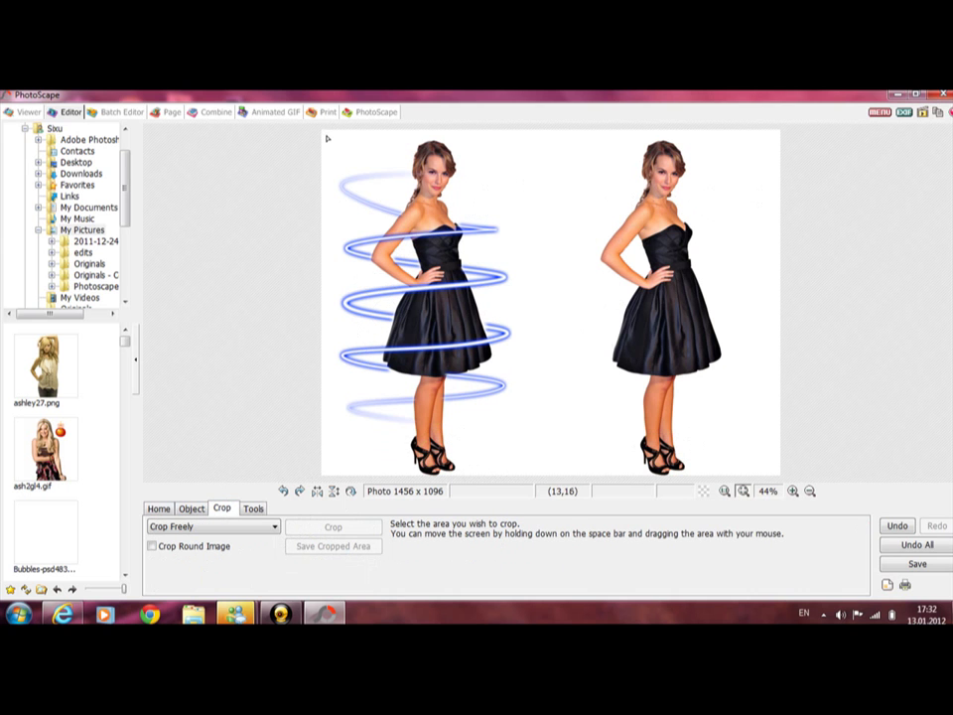
mouse_move(322, 134)
mouse_down()
mouse_move(458, 319)
mouse_move(545, 467)
mouse_move(556, 468)
mouse_up()
click(311, 531)
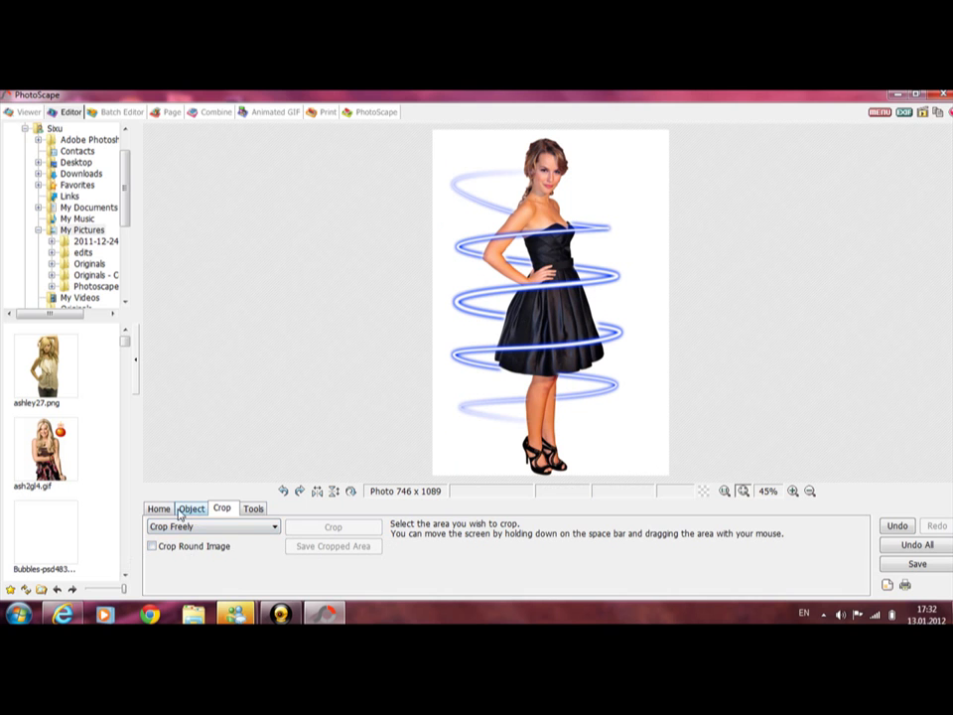
Step: Add the name title as black Walt Disney Script text on the photo
click(192, 508)
click(155, 543)
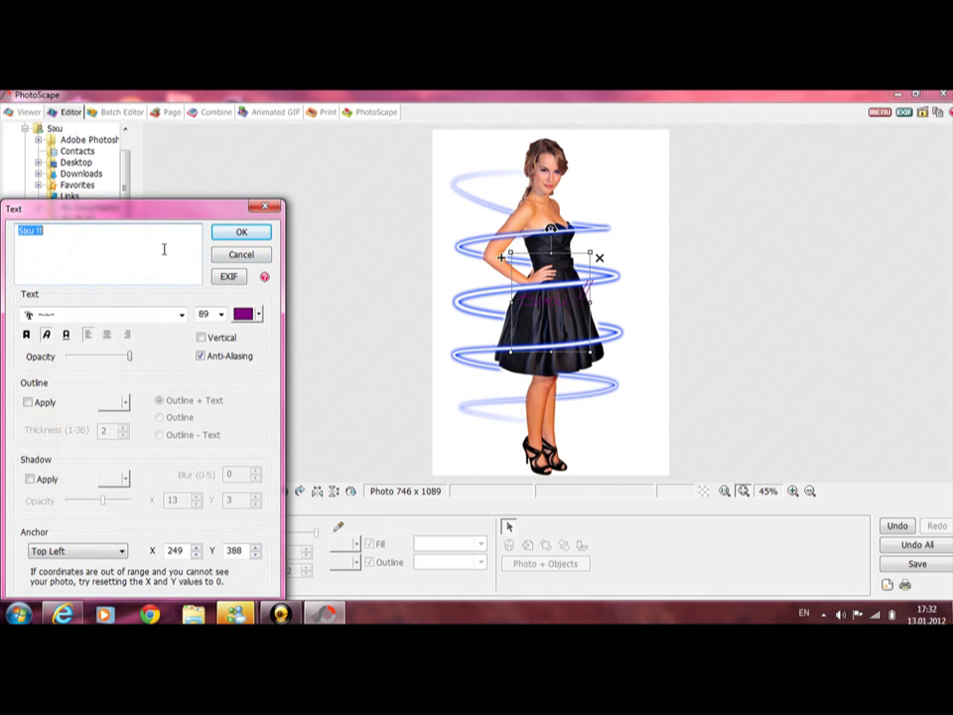
text(Brig)
text(dgit )
text(Mendler)
text(!!)
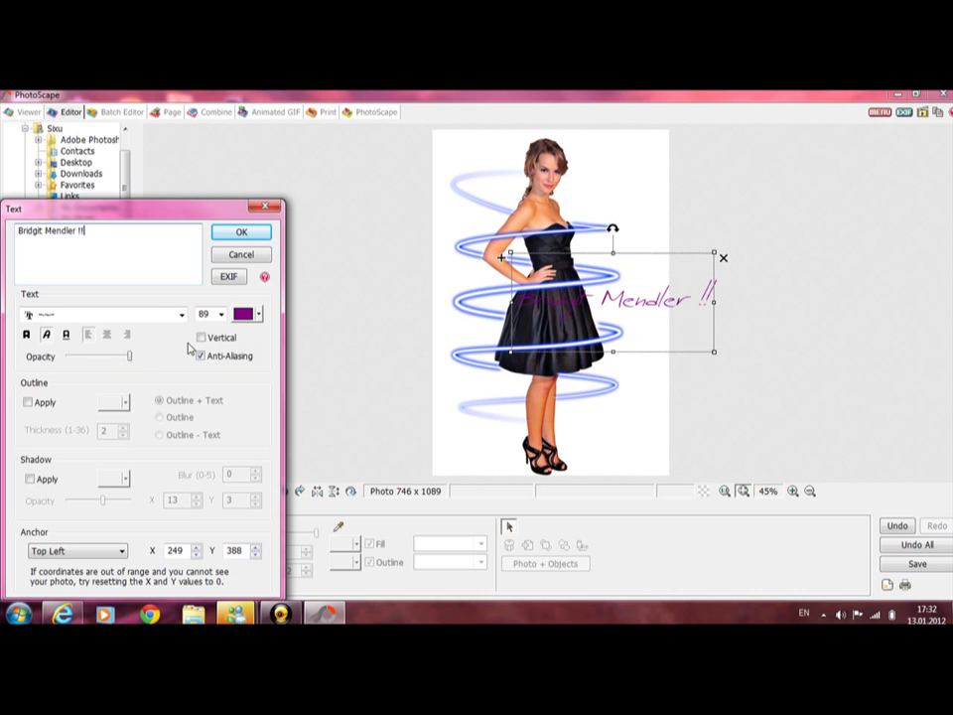
click(100, 315)
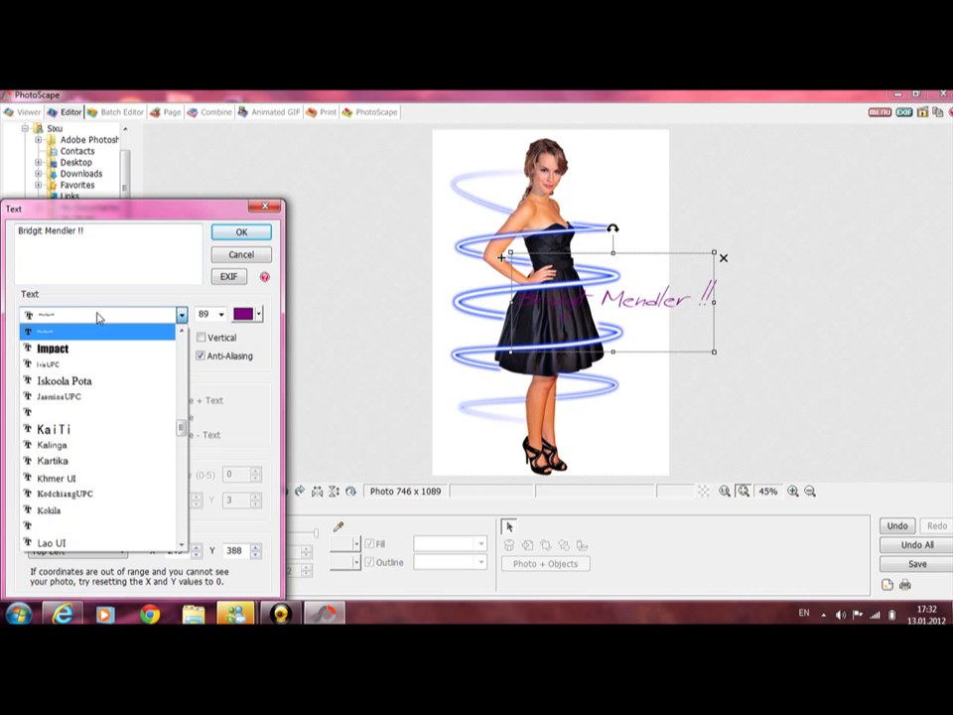
click(89, 315)
scroll(90, 315, down, 1)
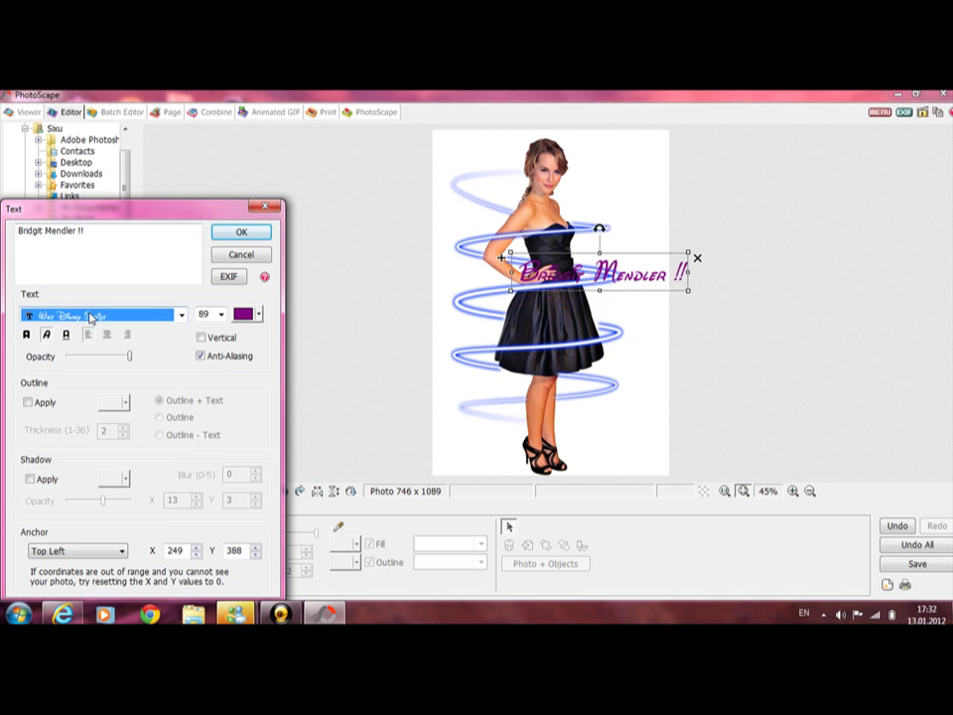
click(256, 314)
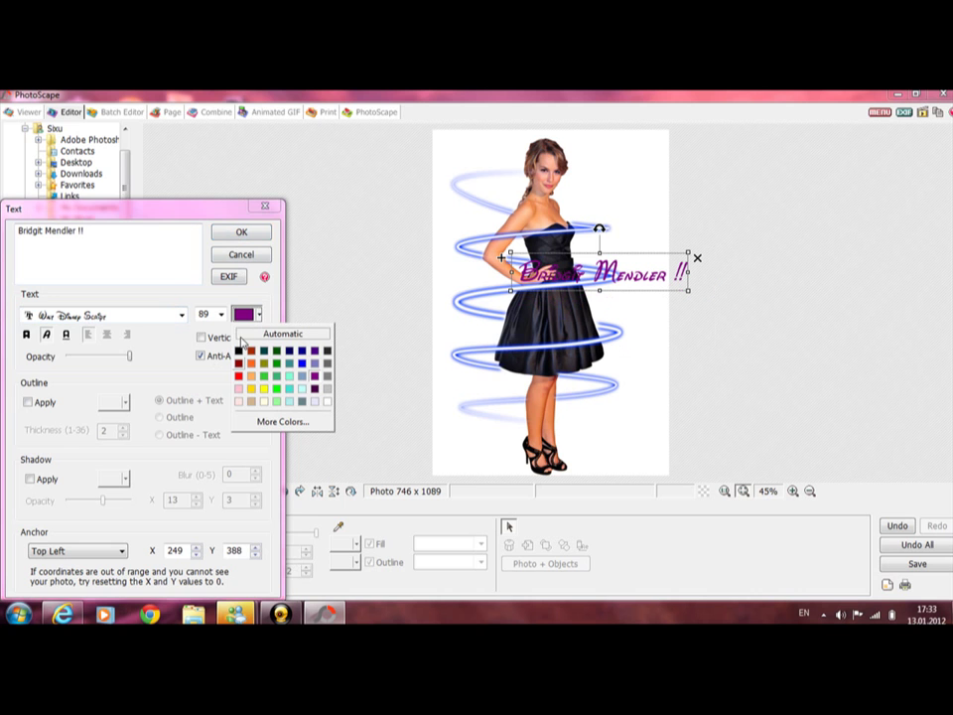
click(238, 351)
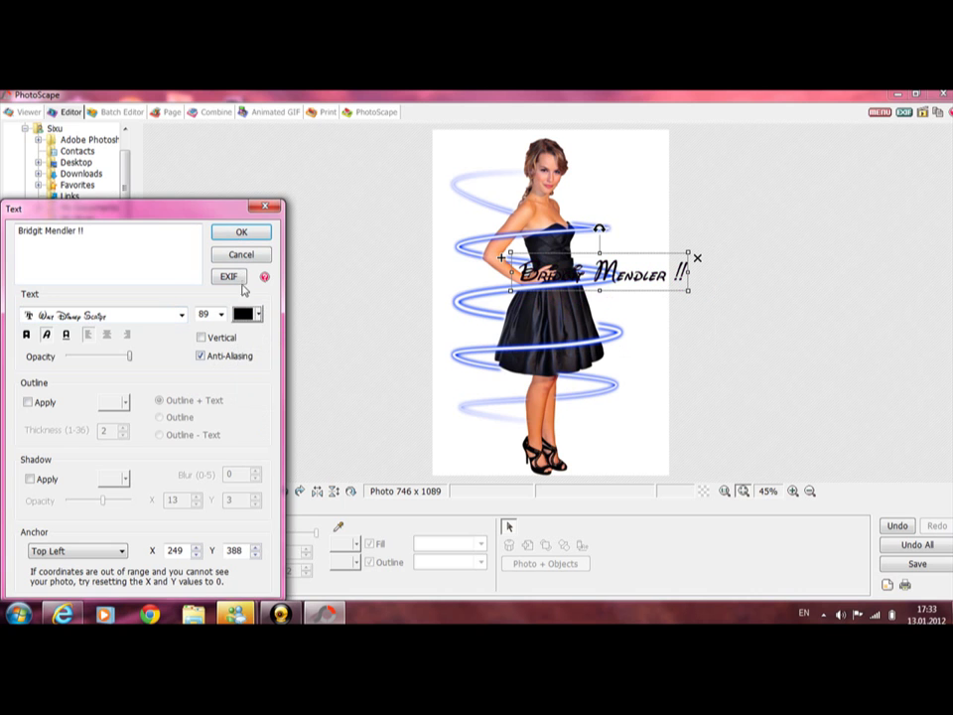
click(241, 232)
Step: Tilt the title diagonally, shrink it slightly and place it in the top-right corner
mouse_move(596, 273)
mouse_down()
mouse_move(576, 430)
mouse_move(534, 428)
mouse_up()
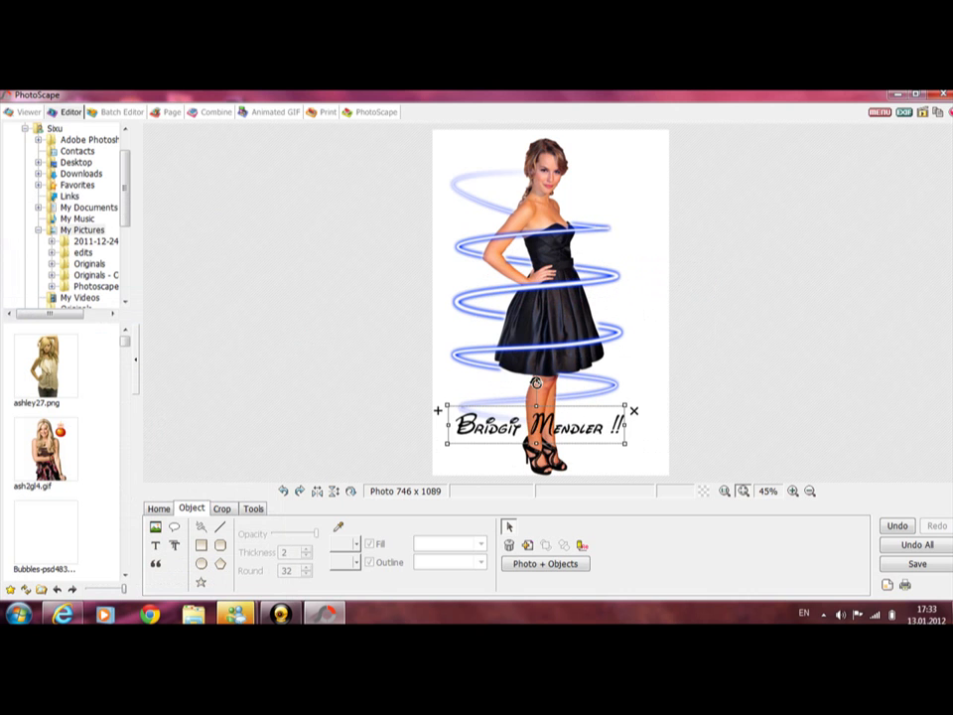
mouse_move(536, 383)
mouse_down()
mouse_move(568, 395)
mouse_move(617, 196)
mouse_move(612, 214)
mouse_up()
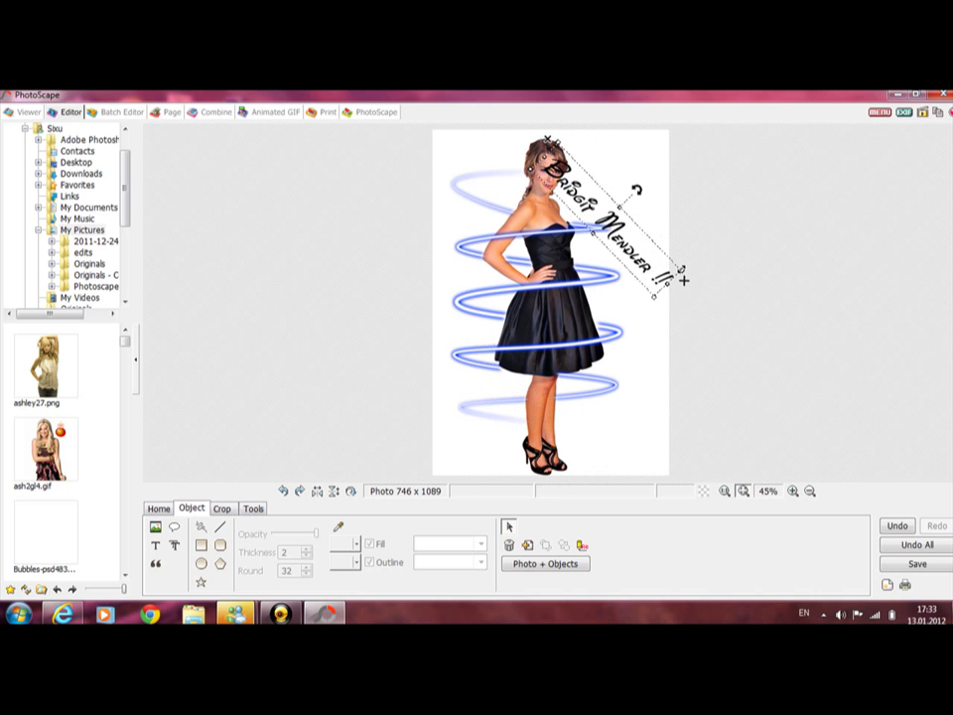
mouse_move(684, 280)
mouse_down()
mouse_move(651, 273)
mouse_move(636, 325)
mouse_up()
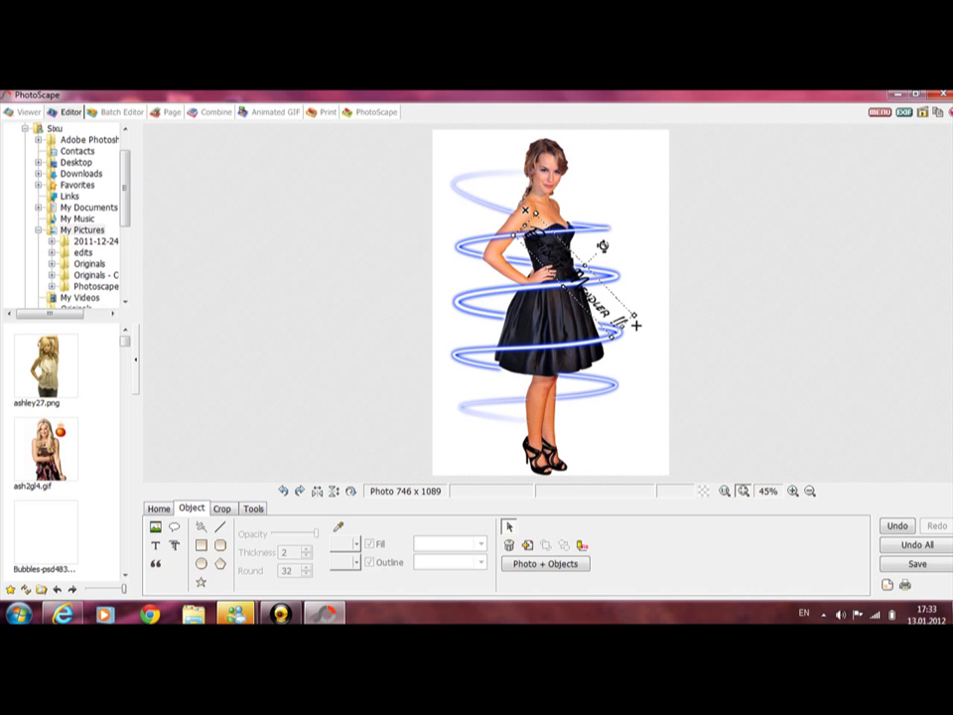
mouse_move(601, 245)
mouse_down()
mouse_move(570, 238)
mouse_move(593, 247)
mouse_move(608, 157)
mouse_up()
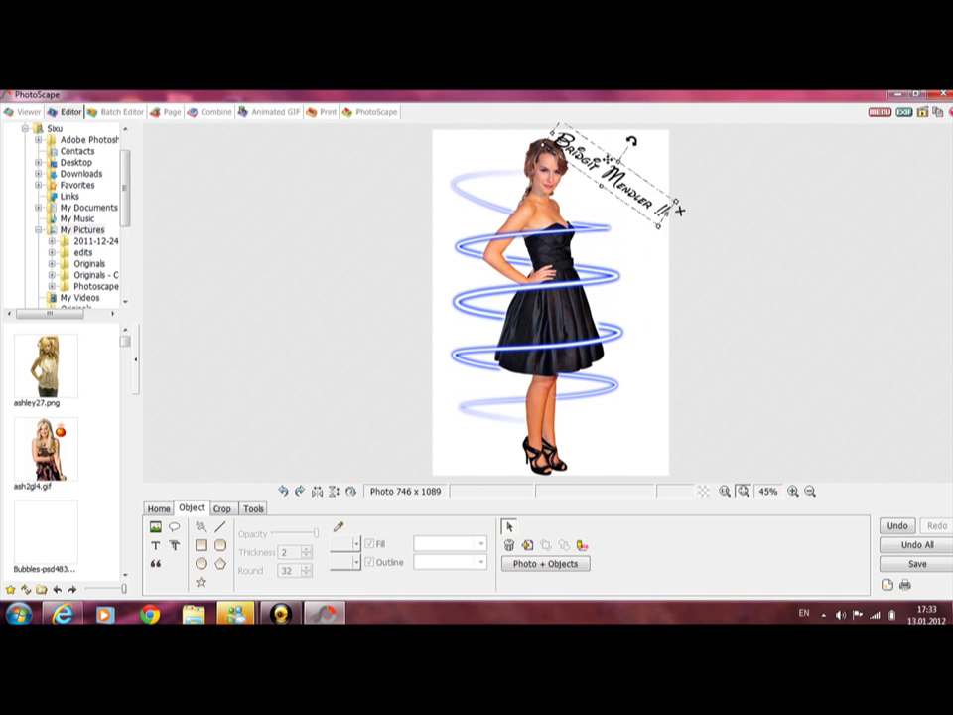
Step: Add a second text object with the author's signature in a thin script font
click(154, 545)
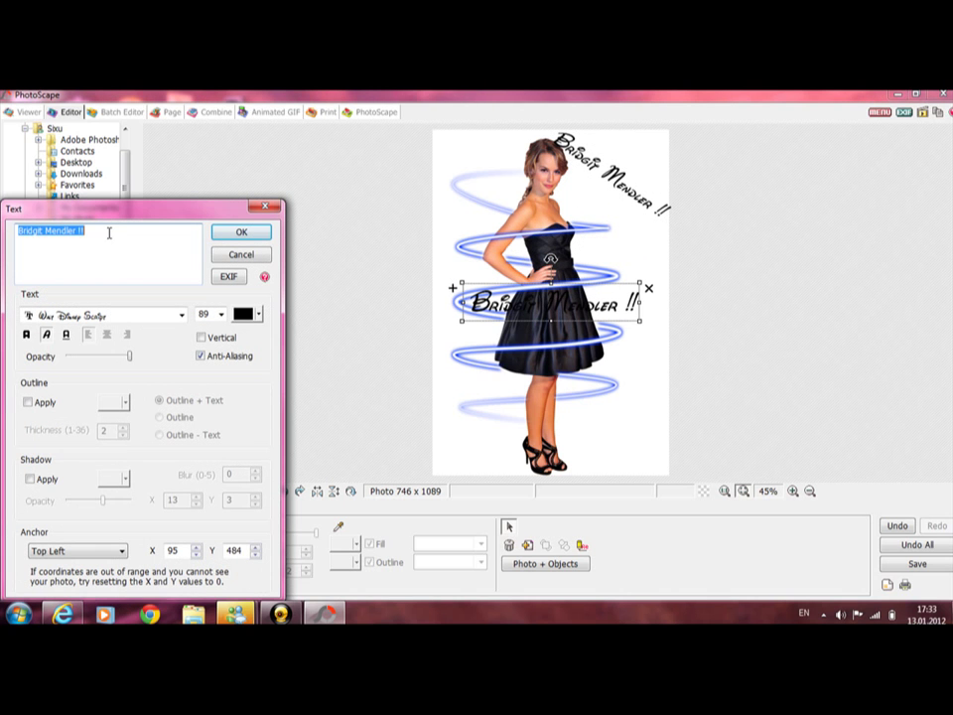
text(By:)
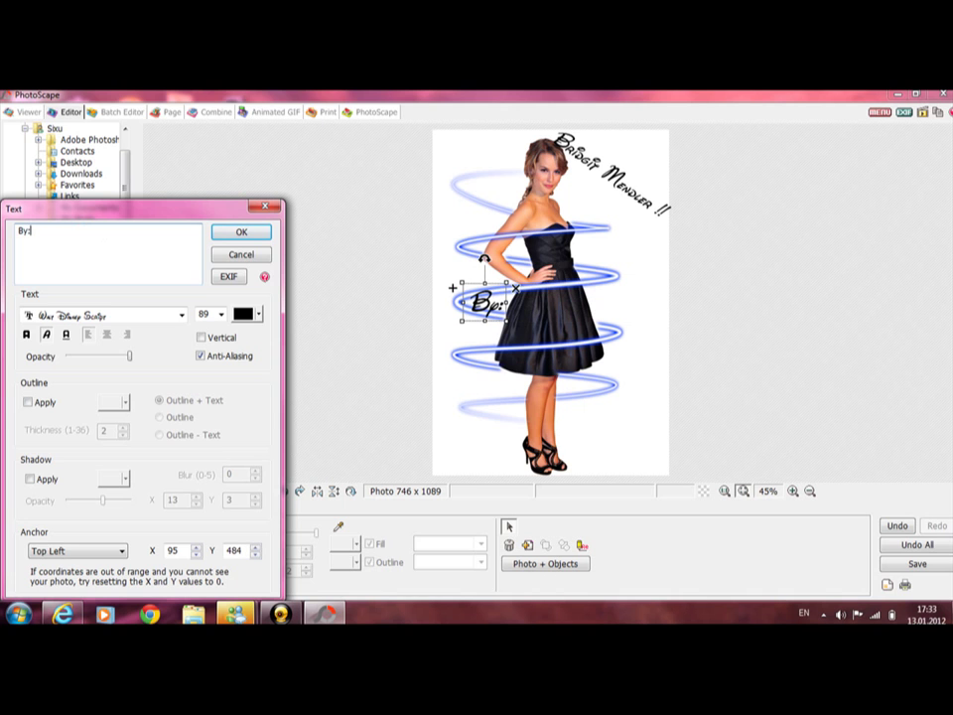
text(Sixu)
click(111, 319)
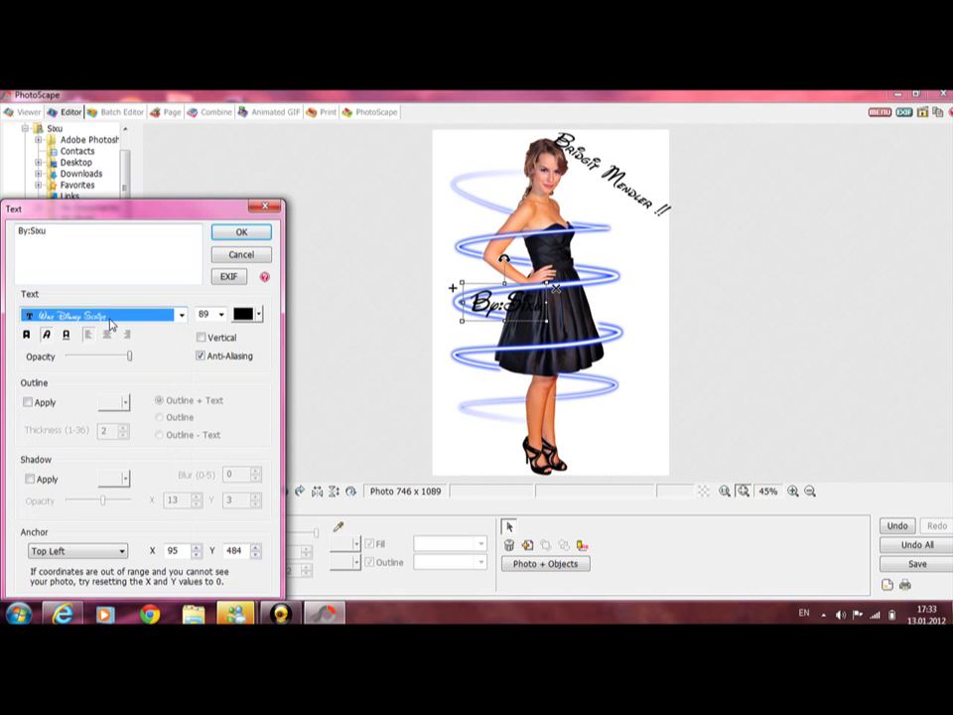
scroll(111, 316, down, 1)
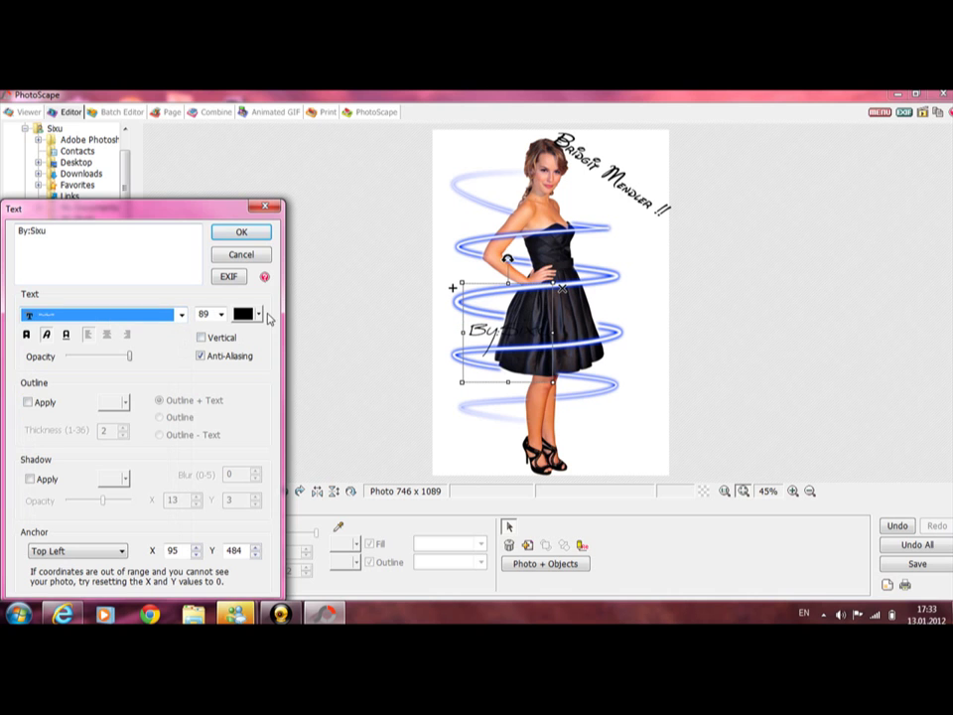
click(256, 236)
Step: Move the signature into the bottom-right corner beside her heels
drag(507, 333, 624, 435)
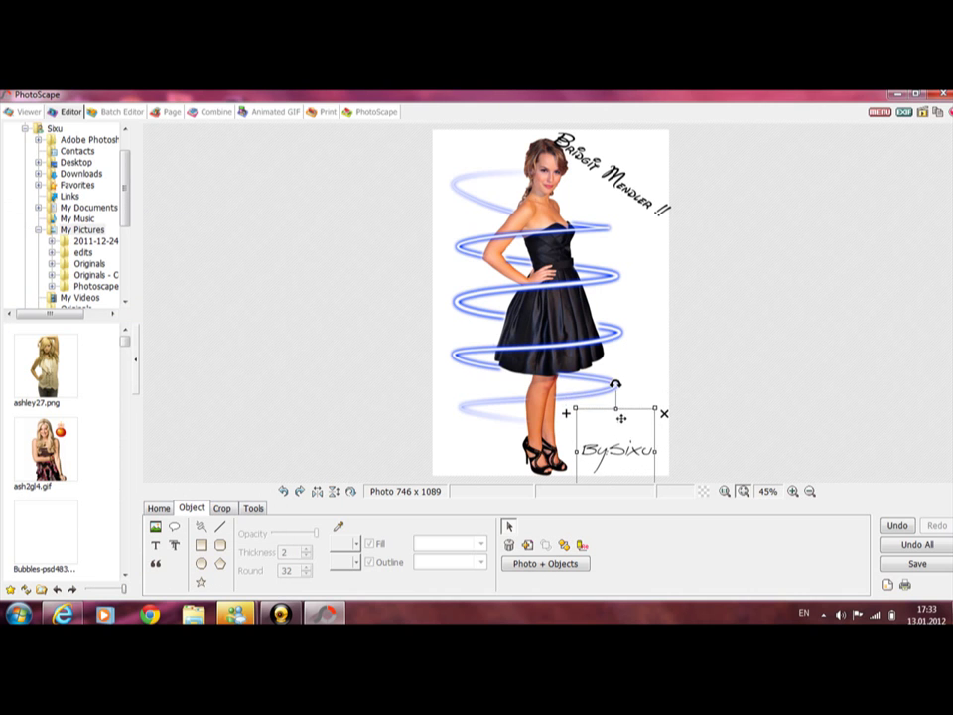
drag(566, 400, 579, 412)
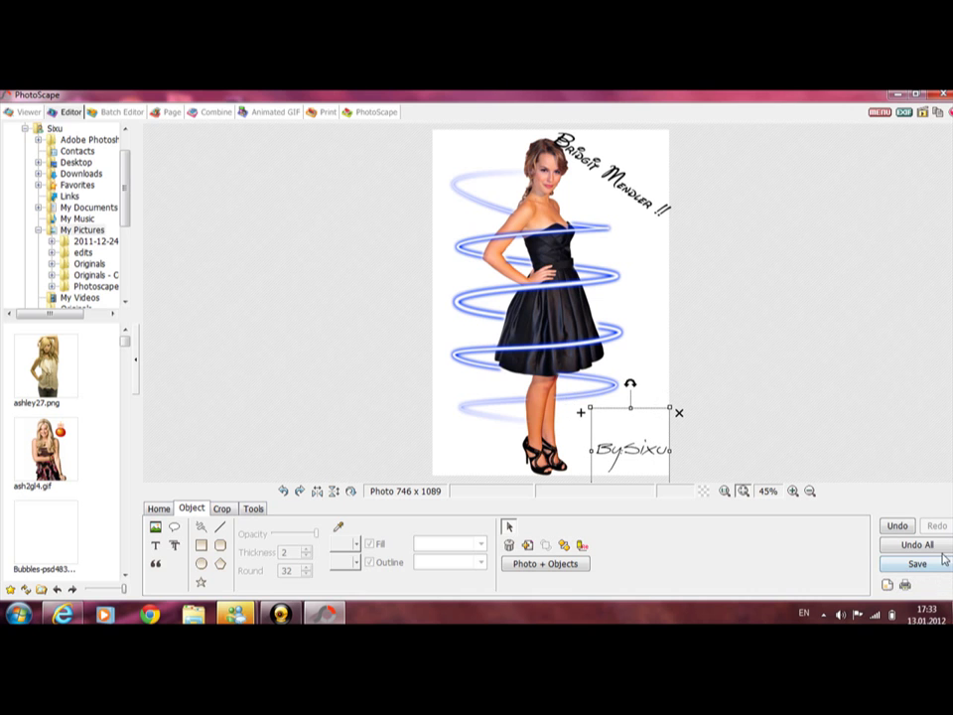
click(156, 527)
click(221, 373)
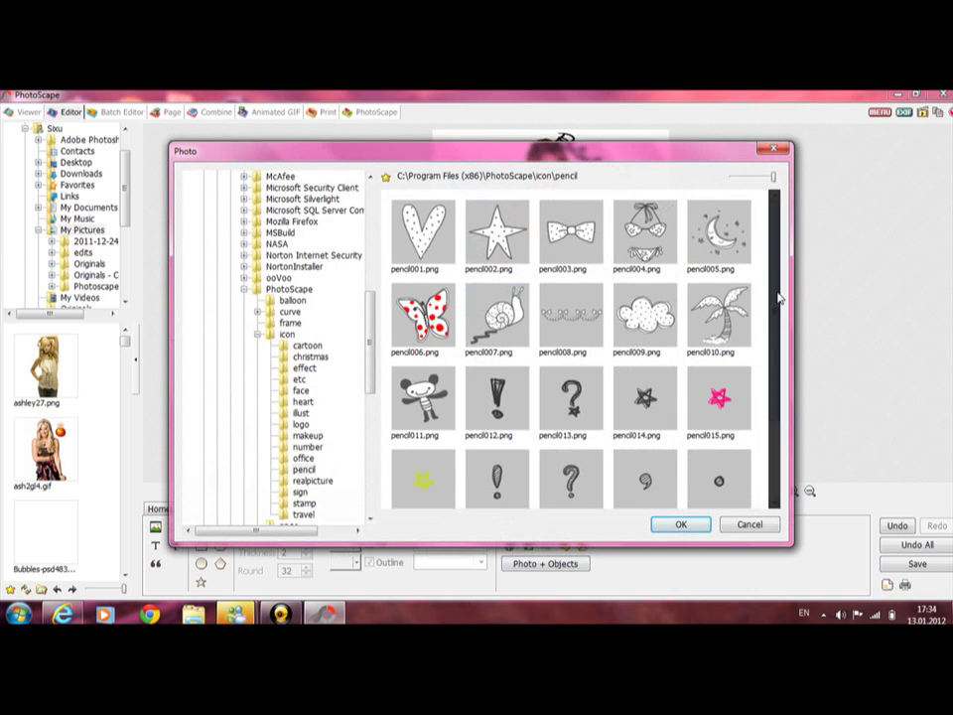
drag(773, 255, 771, 354)
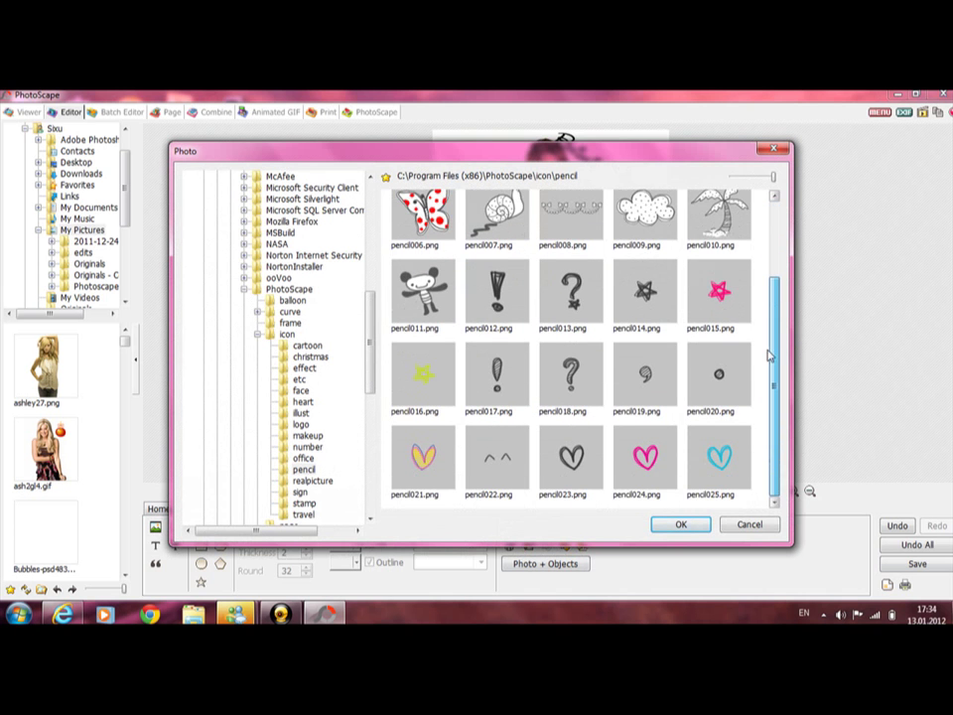
click(640, 463)
click(680, 523)
key(Delete)
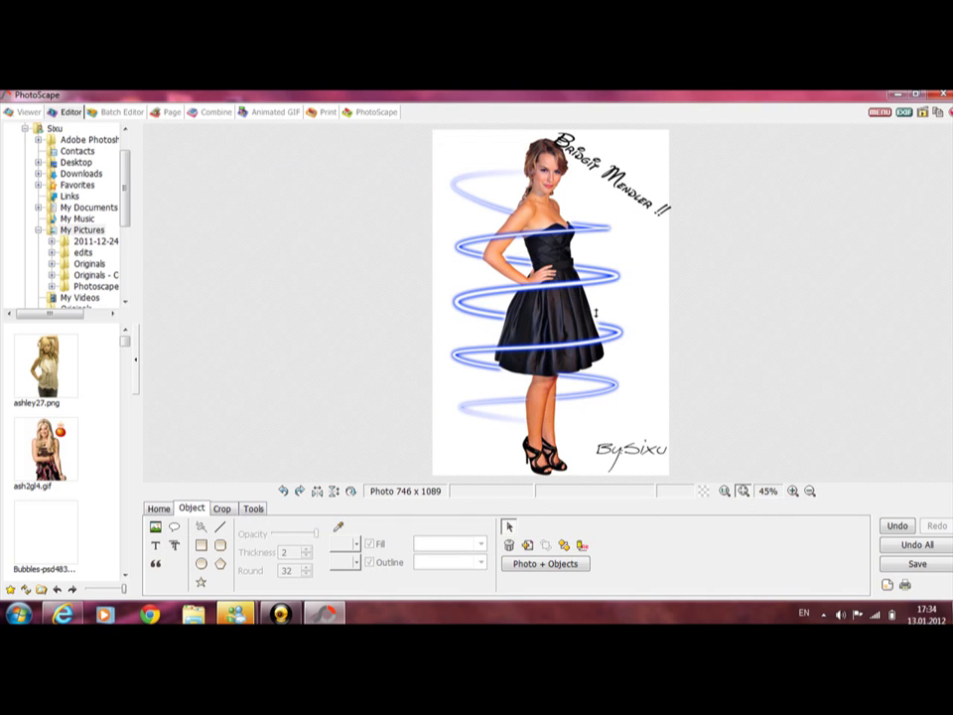
Step: Deselect the photo's objects, choose Save As, and decline the enlarge-photo prompt
click(555, 314)
drag(552, 308, 620, 288)
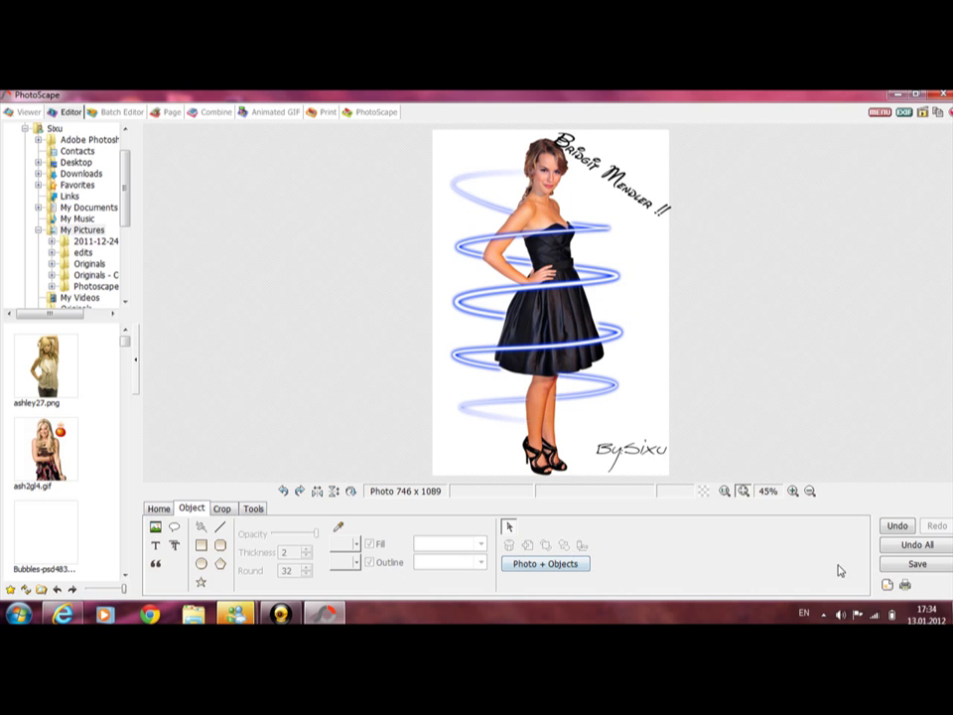
click(914, 564)
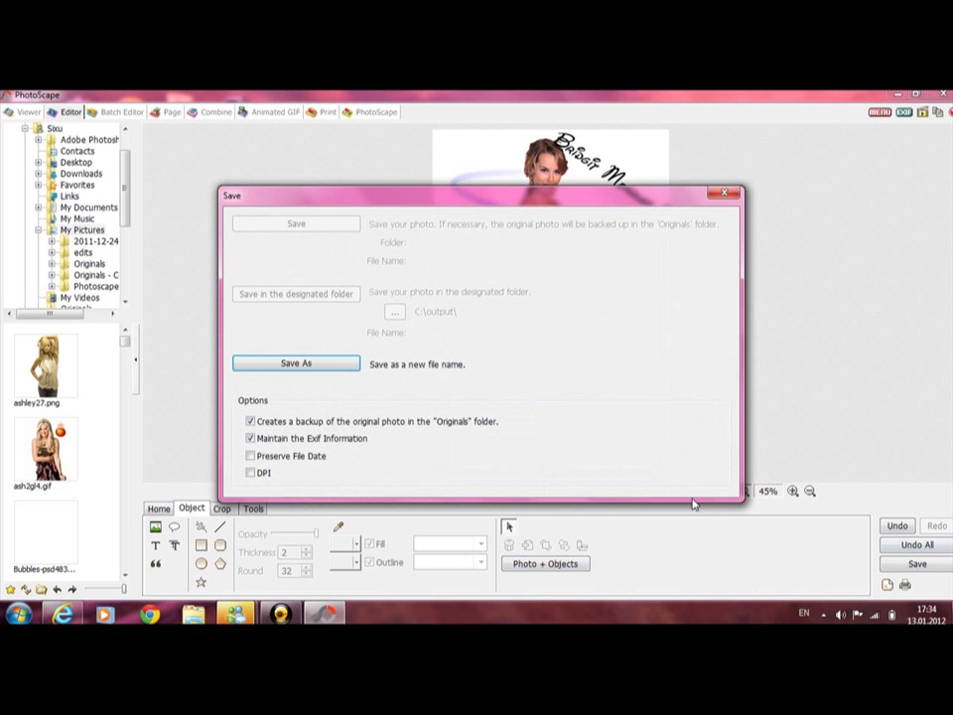
click(309, 364)
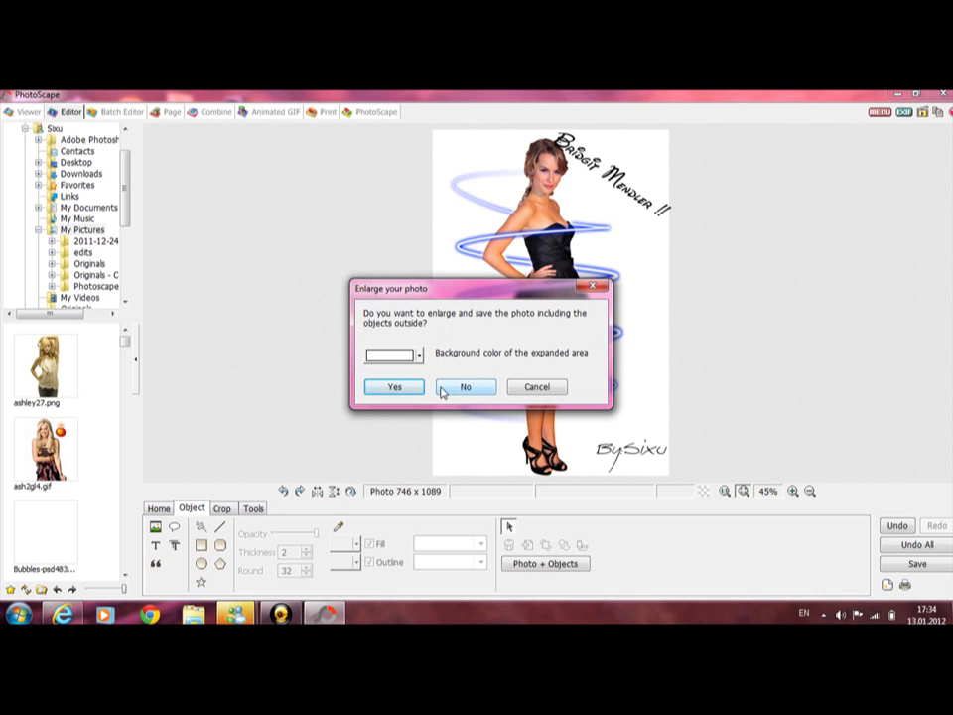
click(396, 388)
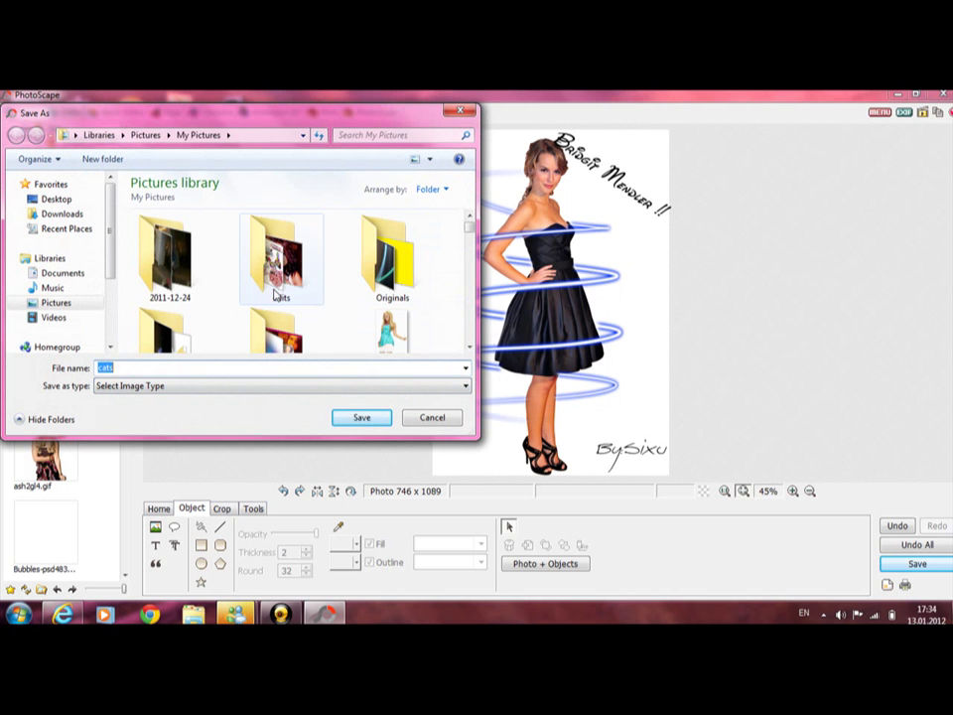
Step: Save the photo as a JPG under its new name in the edits folder, then close PhotoScape
click(277, 289)
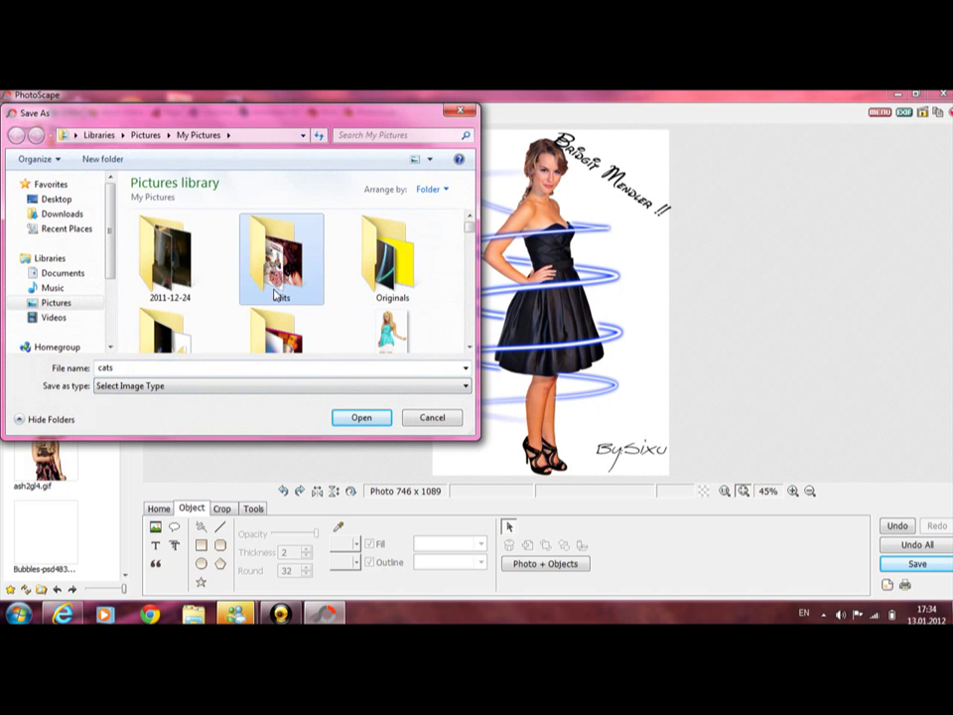
click(360, 418)
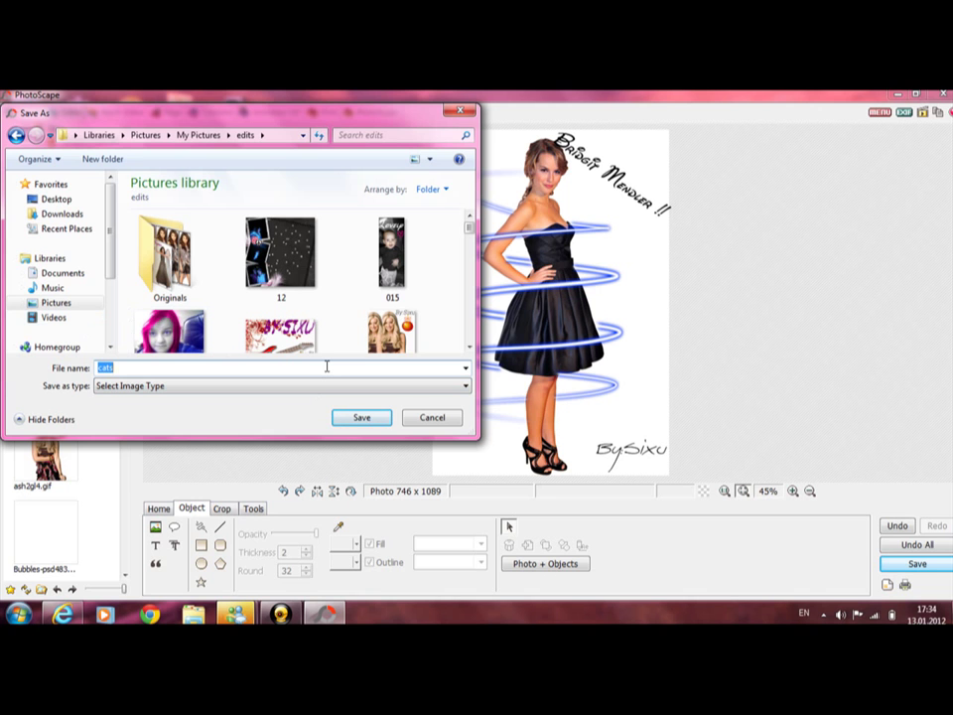
text(Bridgite Mendler !!)
click(370, 421)
click(570, 275)
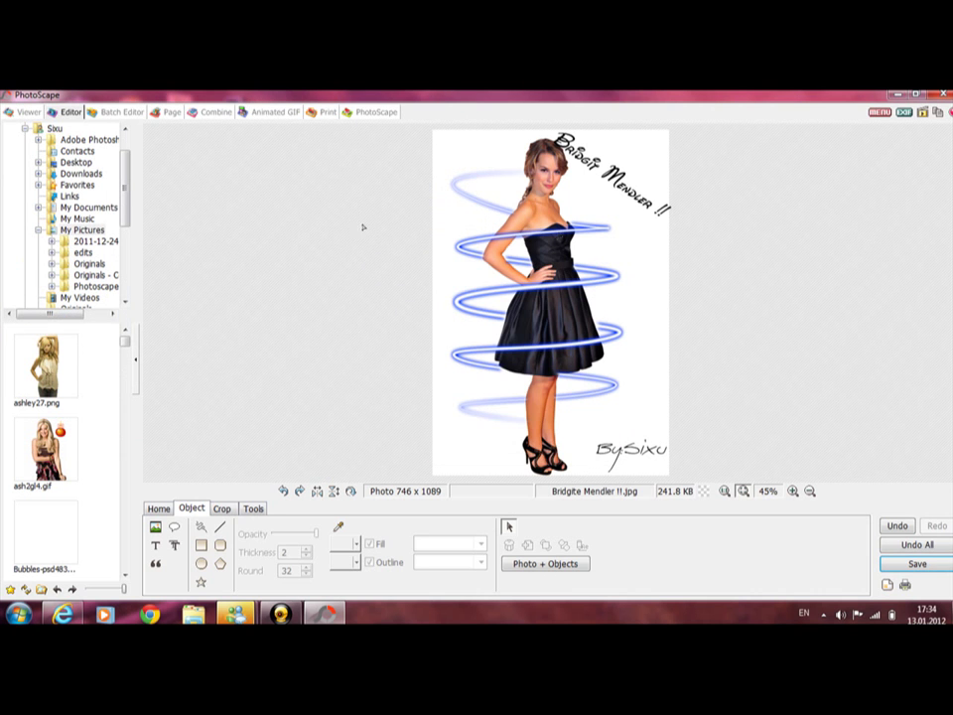
click(943, 95)
drag(387, 156, 869, 456)
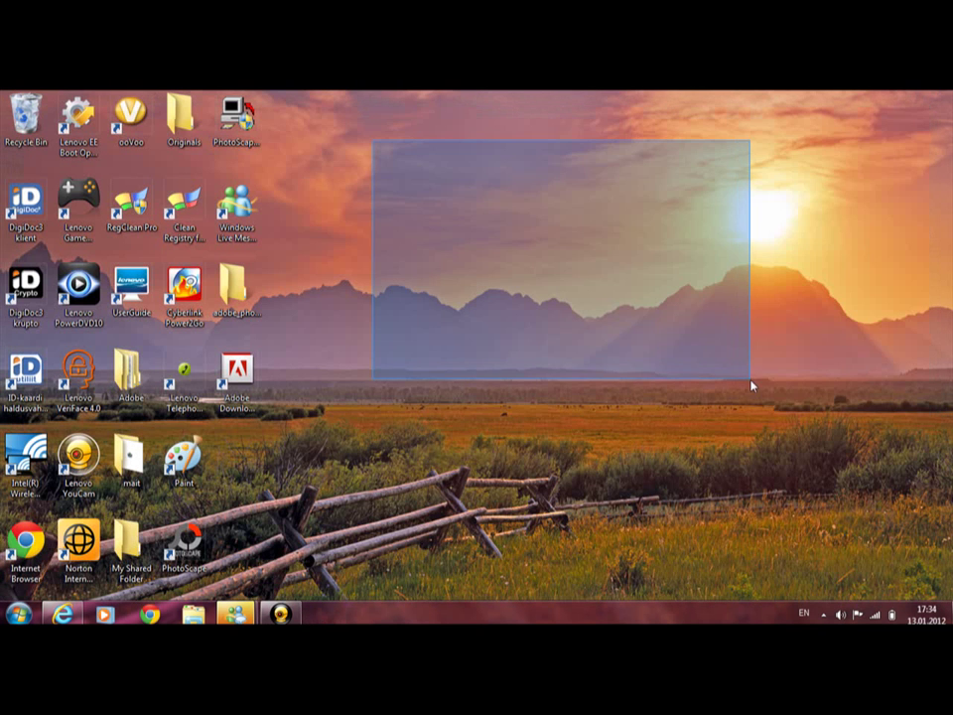